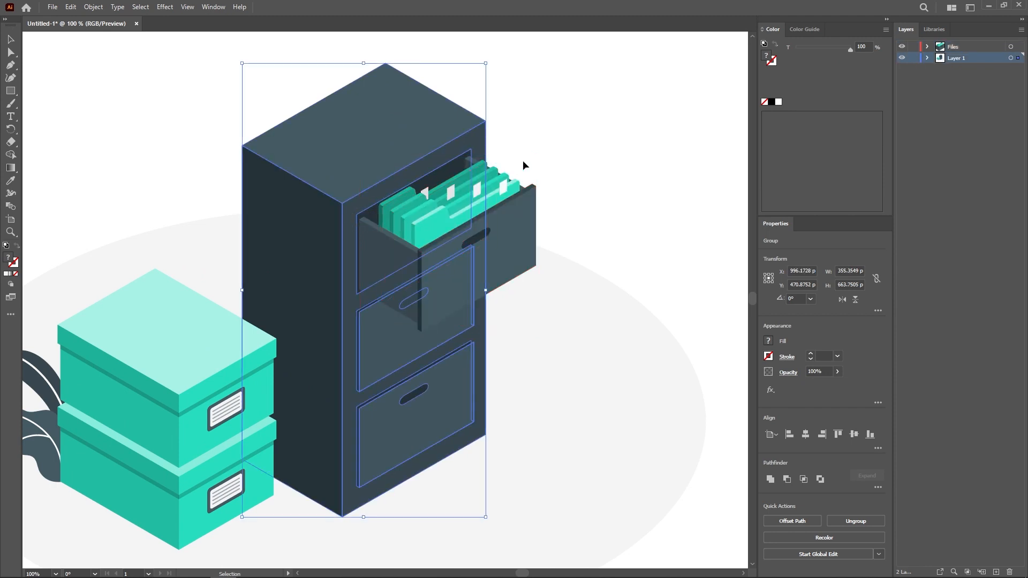
- Isolate the cabinet group and cut the dark top drawer opening shape out of it
left_click(539, 156)
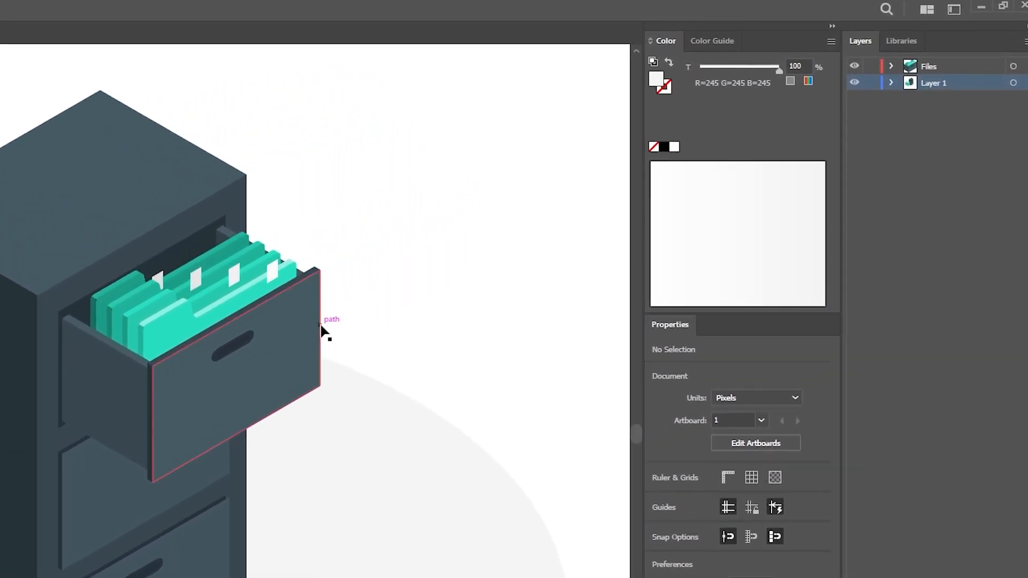
scroll(321, 330, "down", 2)
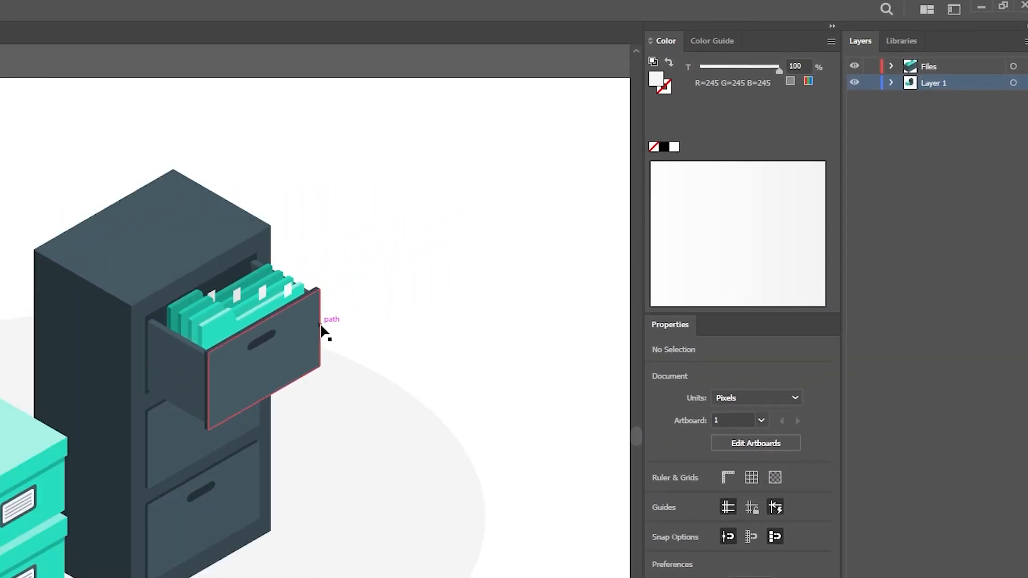
left_click(226, 306)
scroll(226, 306, "up", 2)
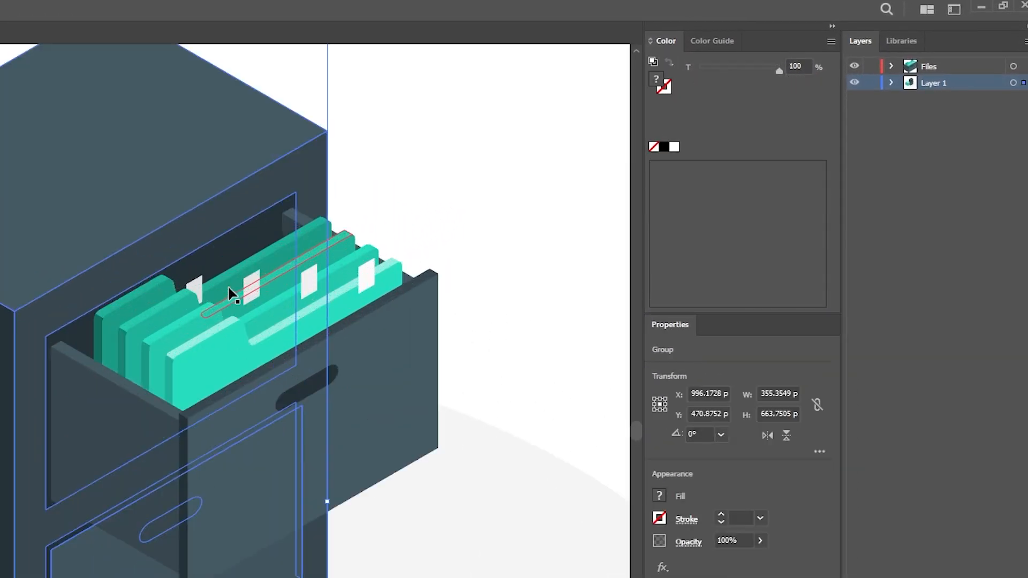
double_click(229, 263)
left_click(228, 300)
left_click_drag(219, 329, 320, 335)
key("ctrl+z")
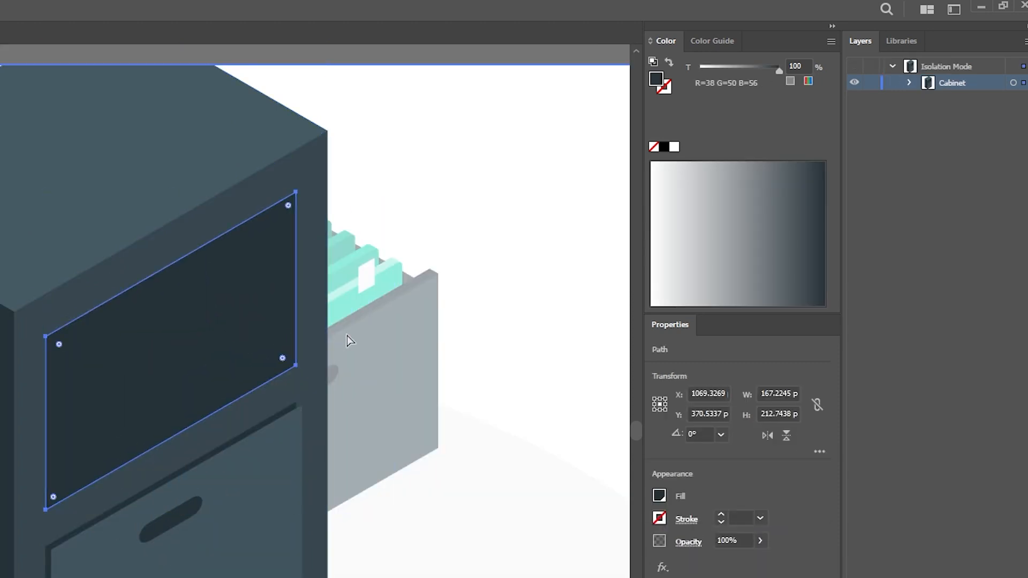
key("Delete")
- Exit group isolation, create a new layer between Files and Layer 1, and paste the drawer opening in place there
double_click(446, 197)
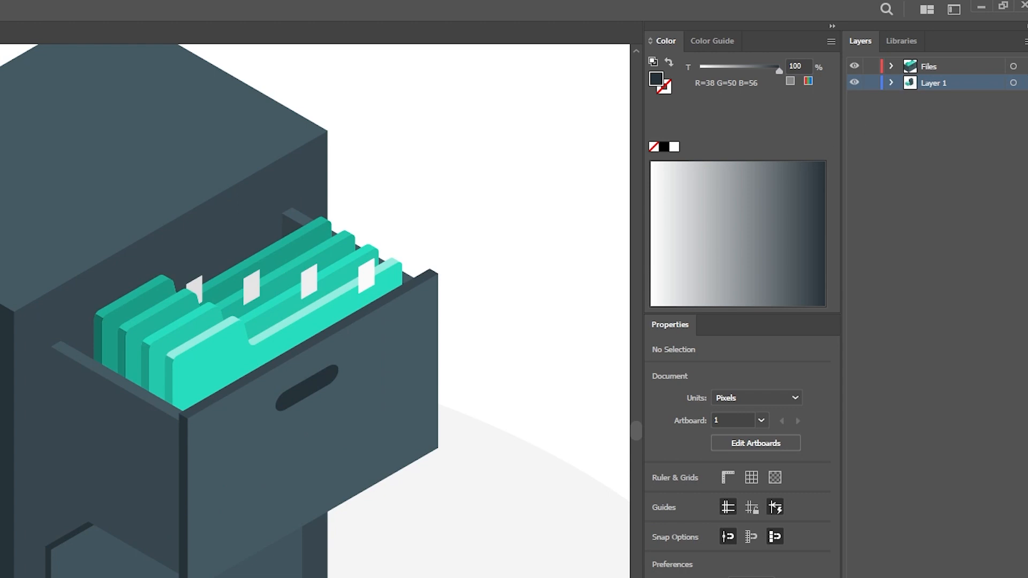
key("ctrl+l")
key("ctrl+f")
left_click(530, 266)
left_click(252, 249)
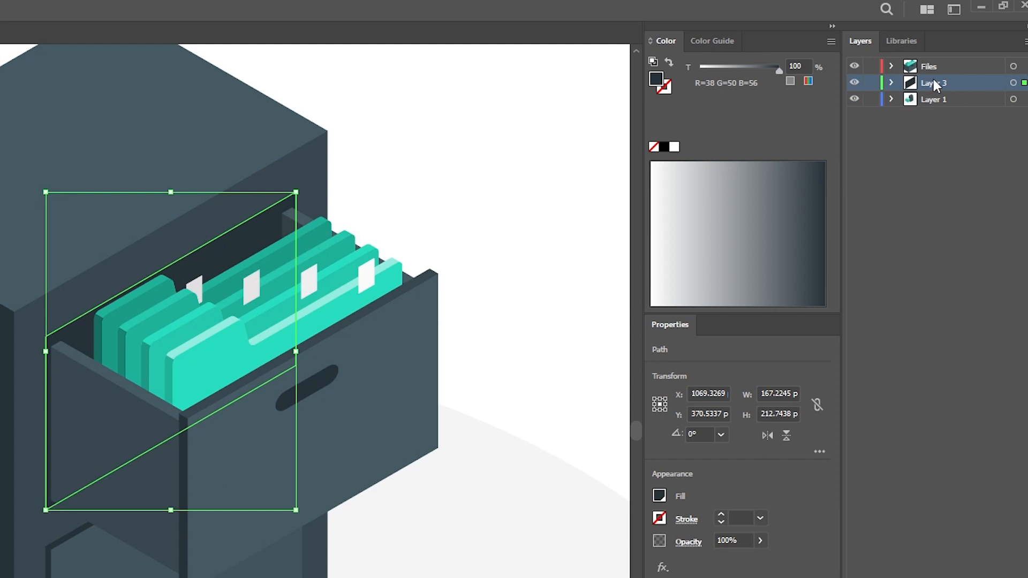
left_click(541, 217)
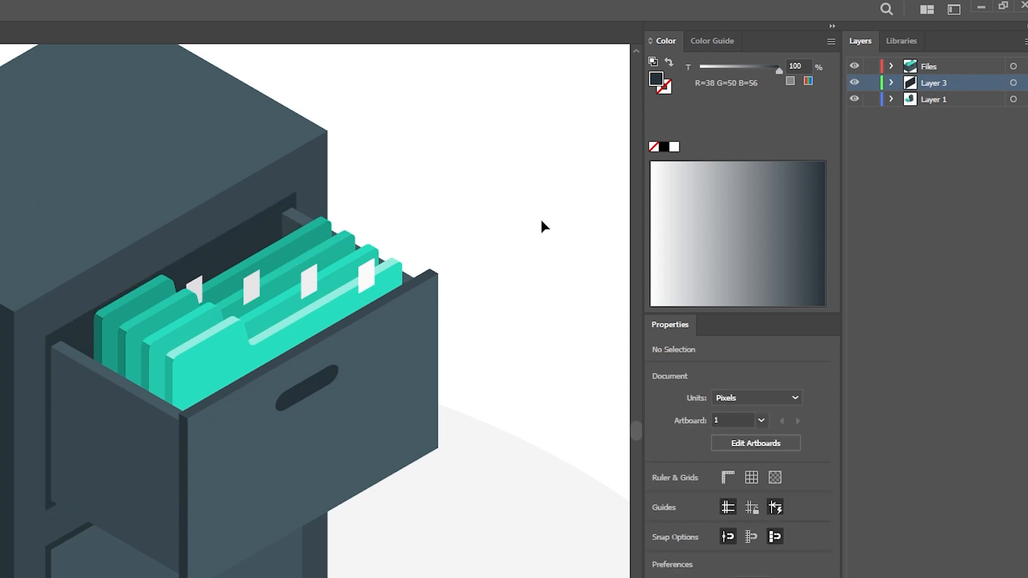
scroll(541, 220, "down", 2)
left_click_drag(494, 287, 333, 292)
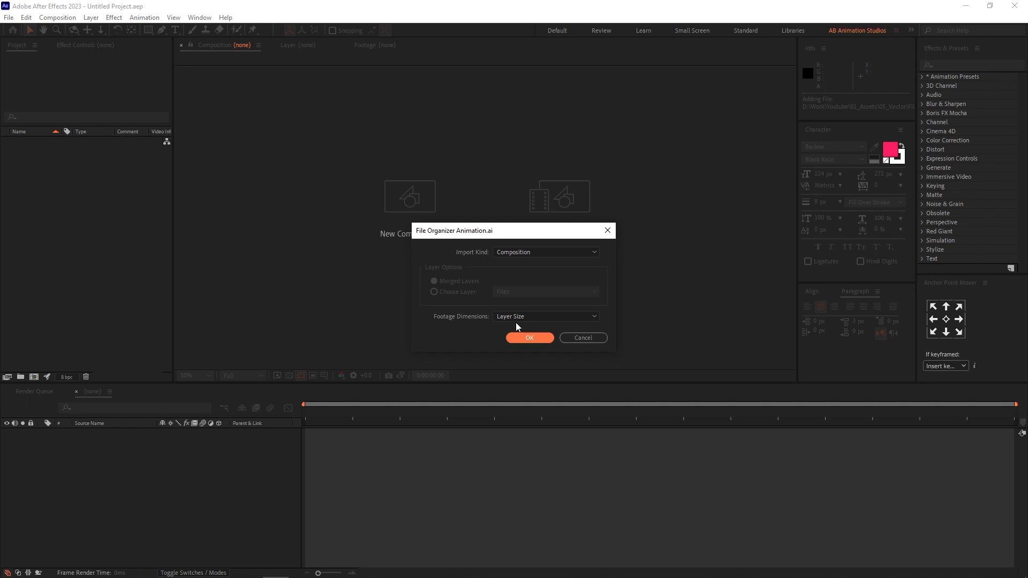
- In After Effects, import File Organizer Animation.ai as a composition at layer size, open it and check its three layers
left_click(523, 340)
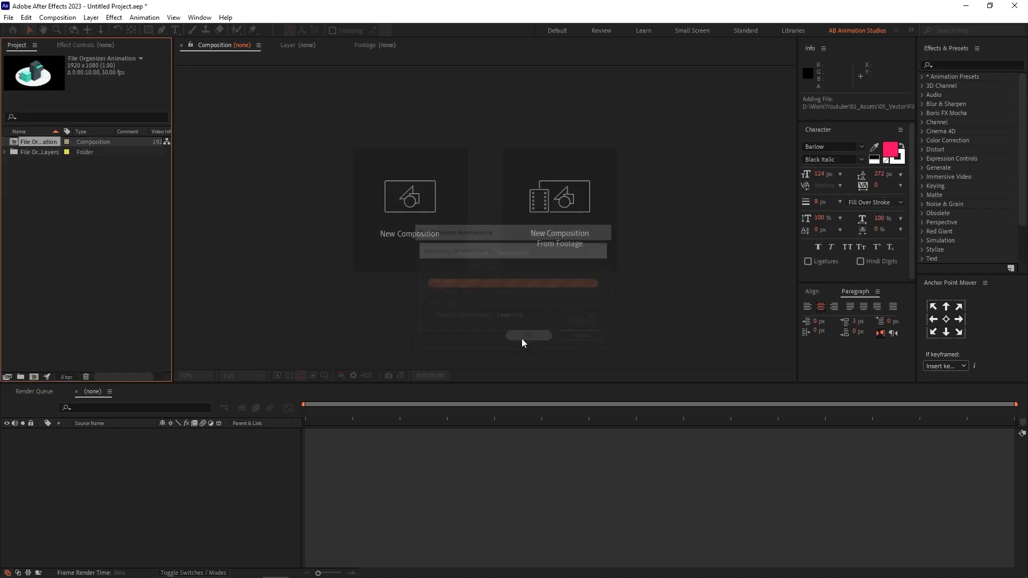
double_click(15, 143)
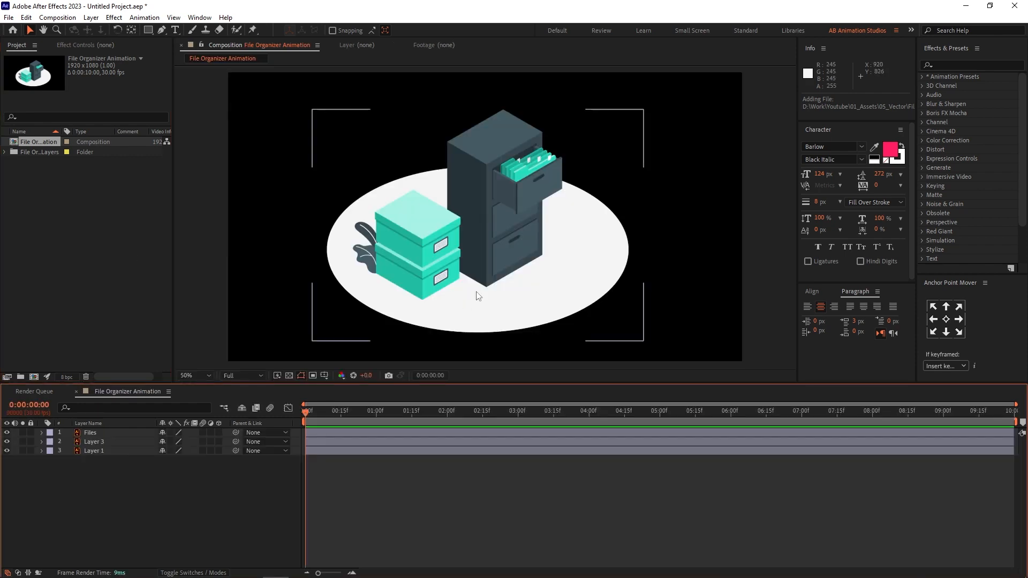
left_click(358, 434)
left_click(358, 442)
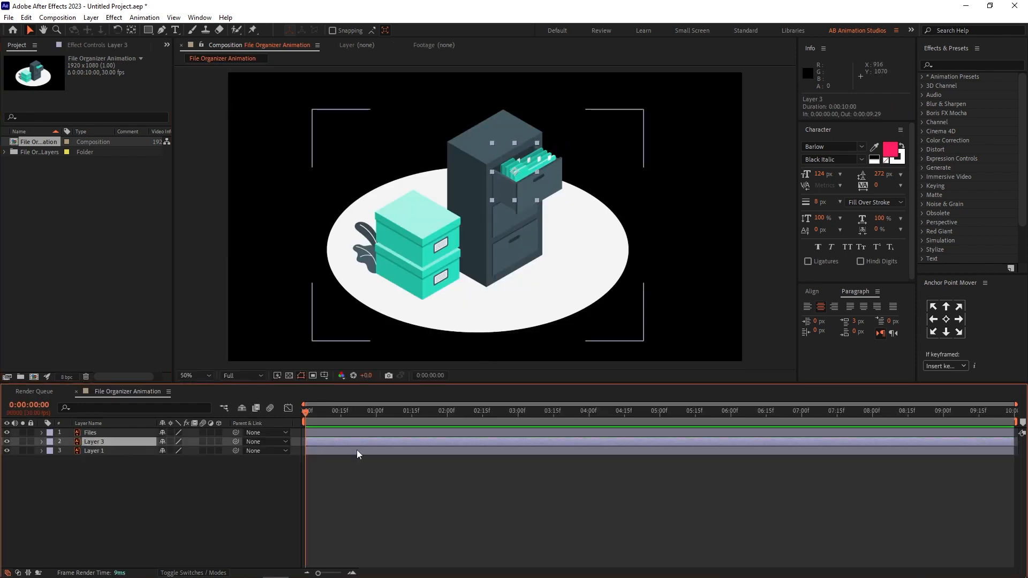
left_click(356, 451)
left_click(204, 476)
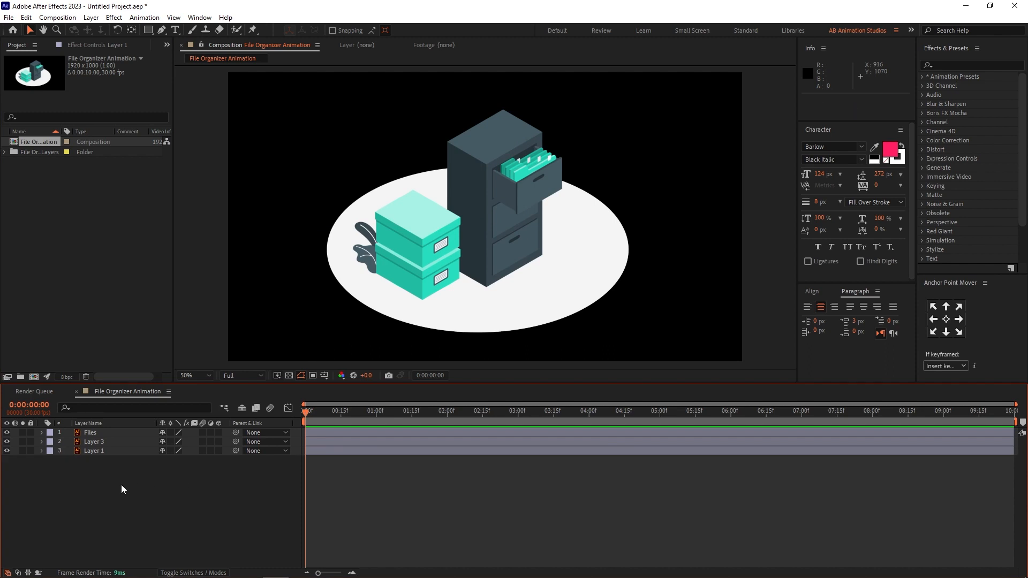
- Create a white 1920 × 1080 px solid named Bg and place it beneath all other layers
right_click(122, 489)
mouse_move(174, 358)
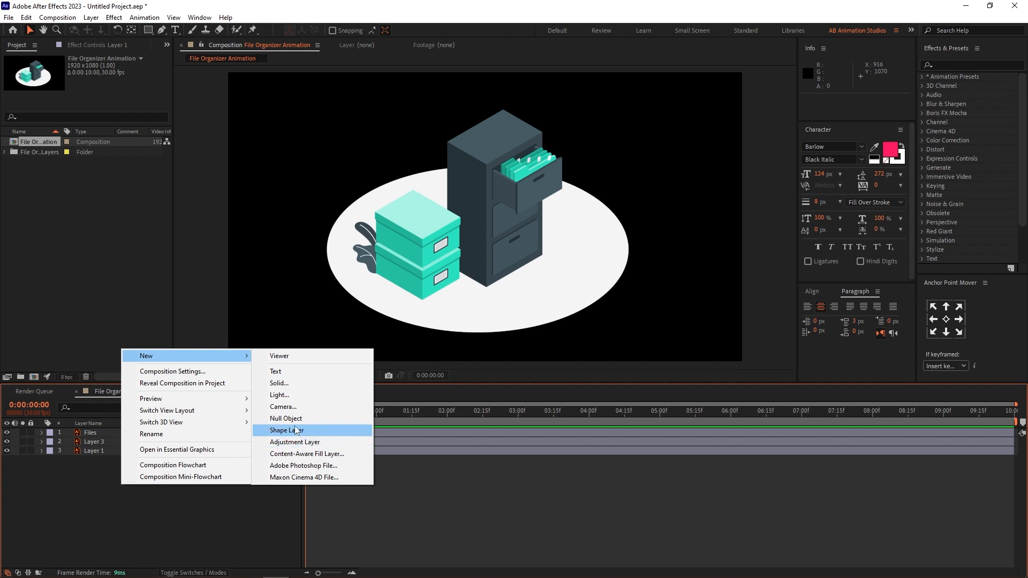
left_click(292, 384)
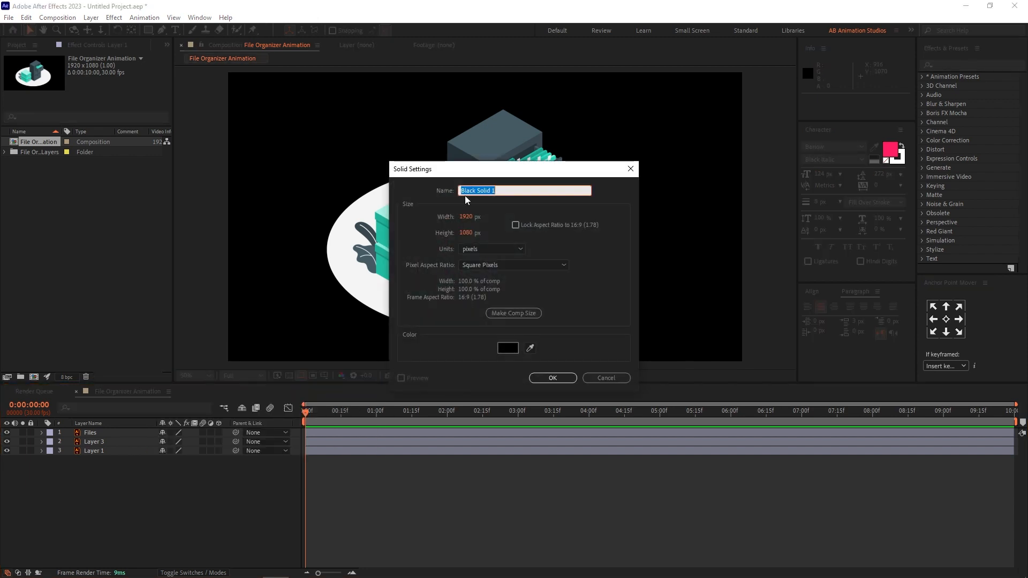
type("Bg")
left_click(508, 348)
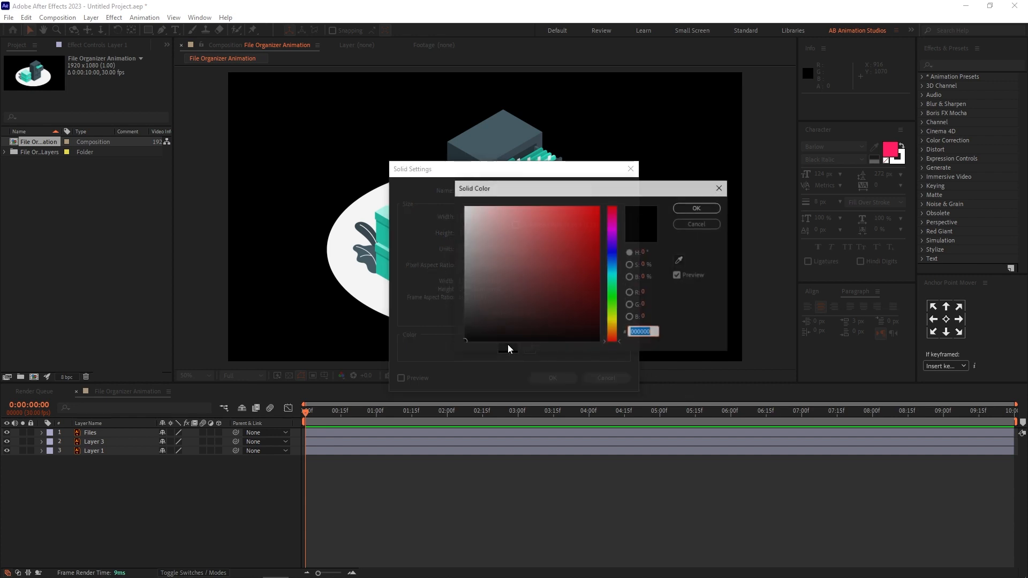
left_click_drag(509, 260, 451, 199)
left_click(698, 208)
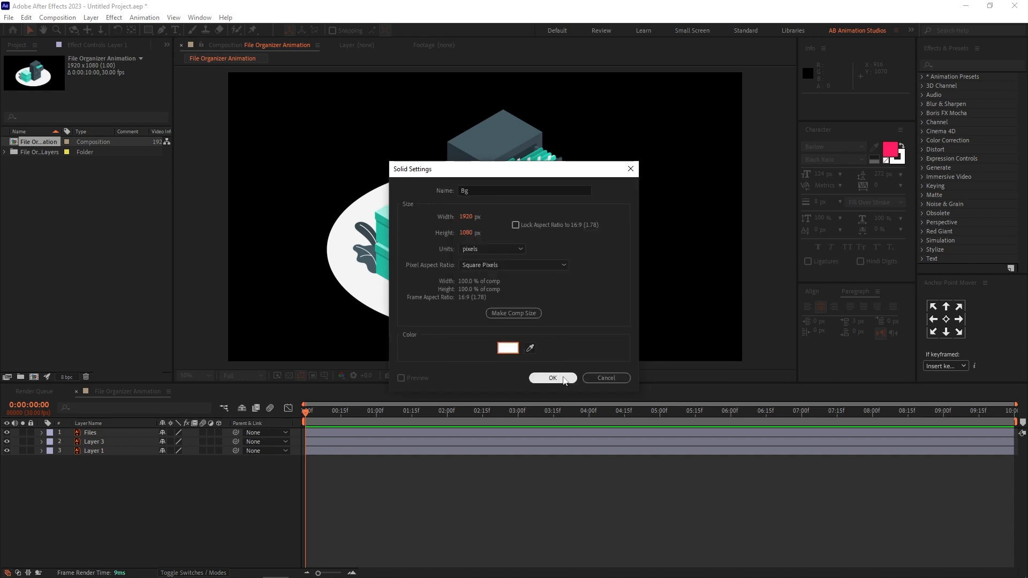
left_click(552, 377)
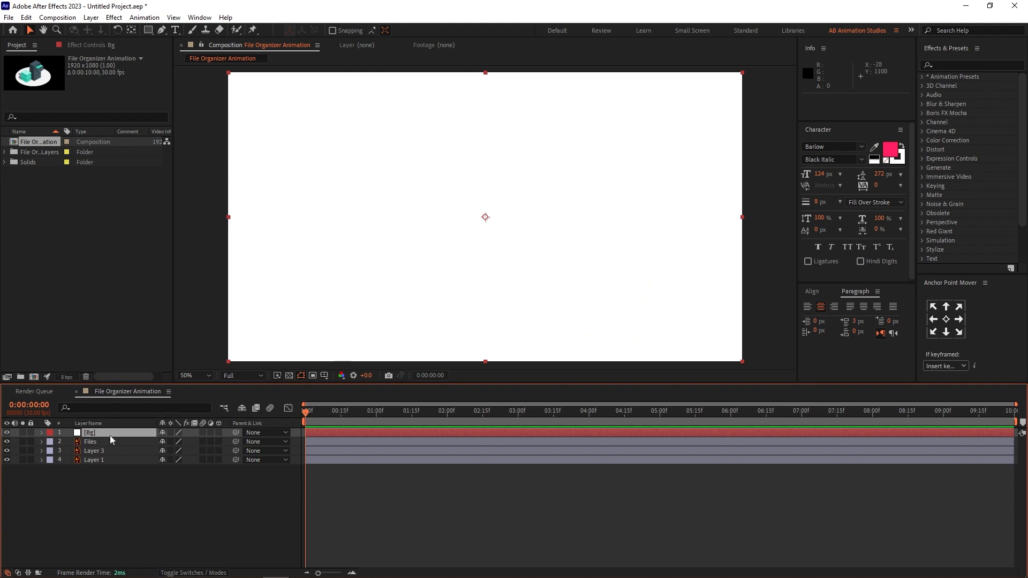
left_click_drag(111, 434, 109, 471)
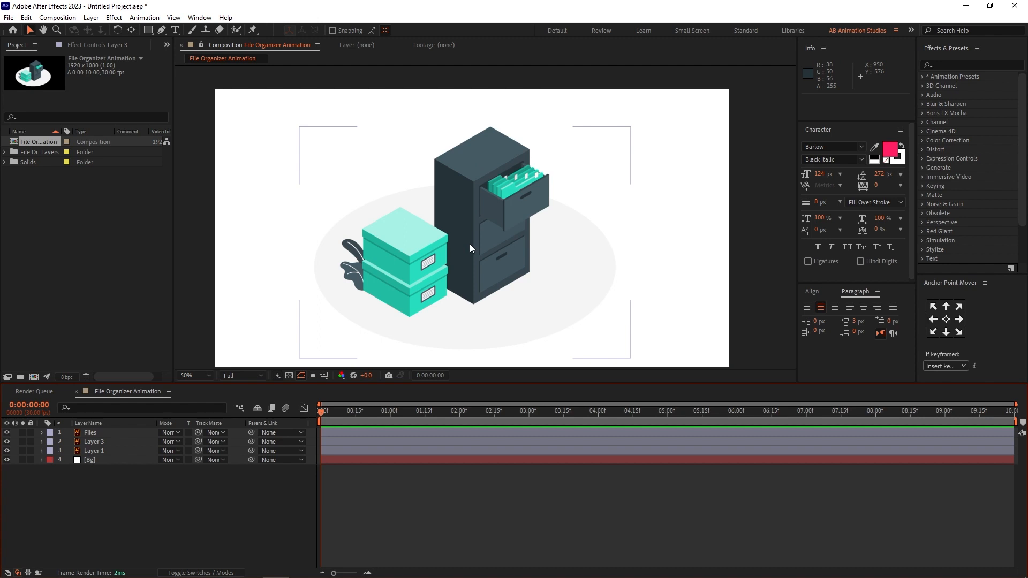
left_click(95, 441)
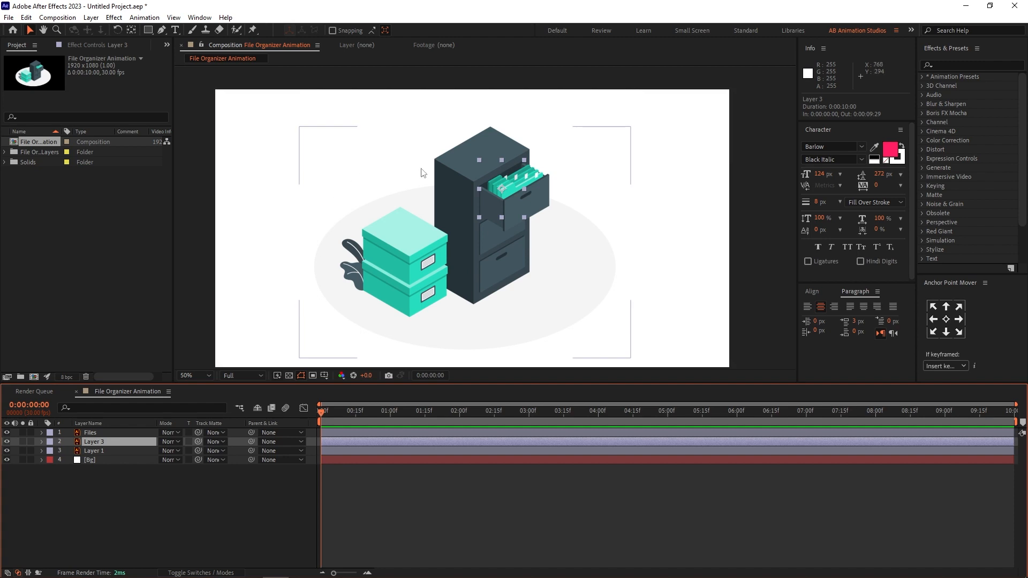
key("apostrophe")
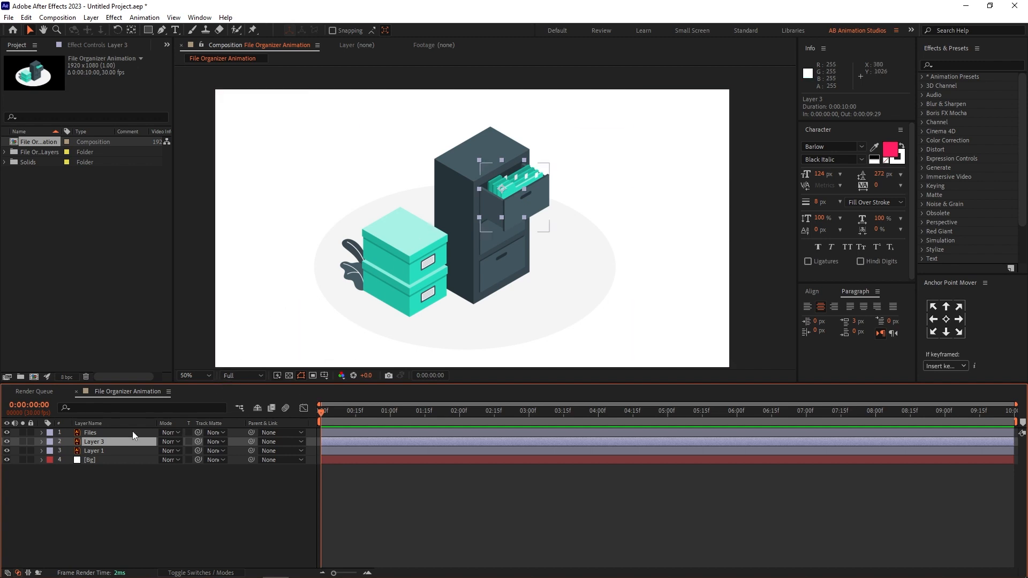
left_click(539, 200)
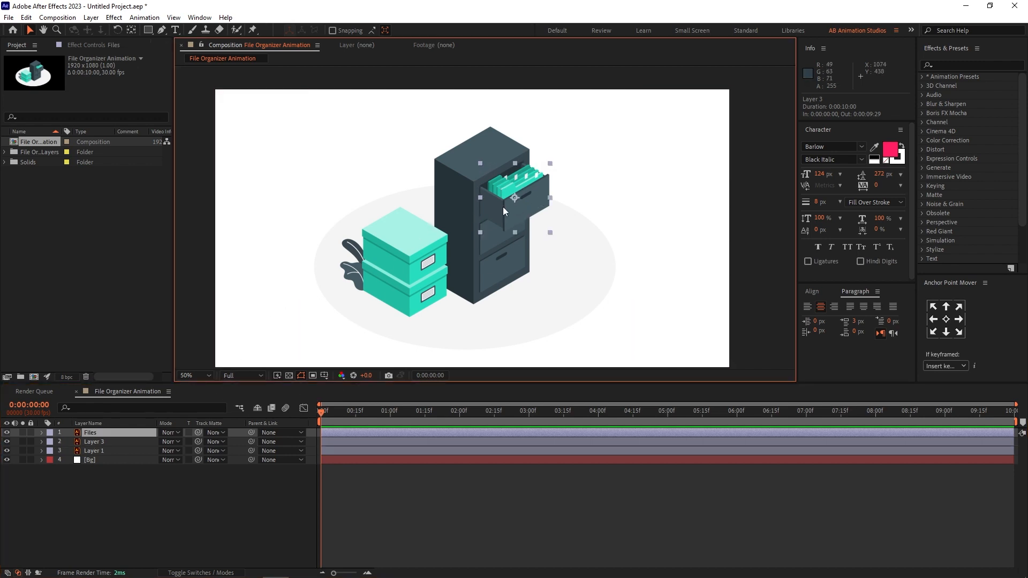
left_click_drag(515, 196, 494, 183)
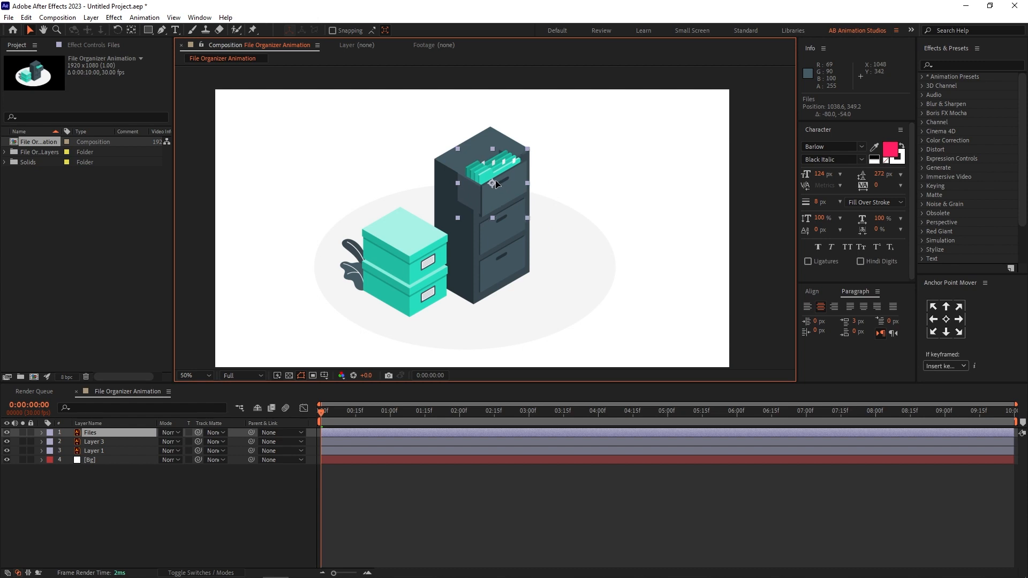
key("ctrl+z")
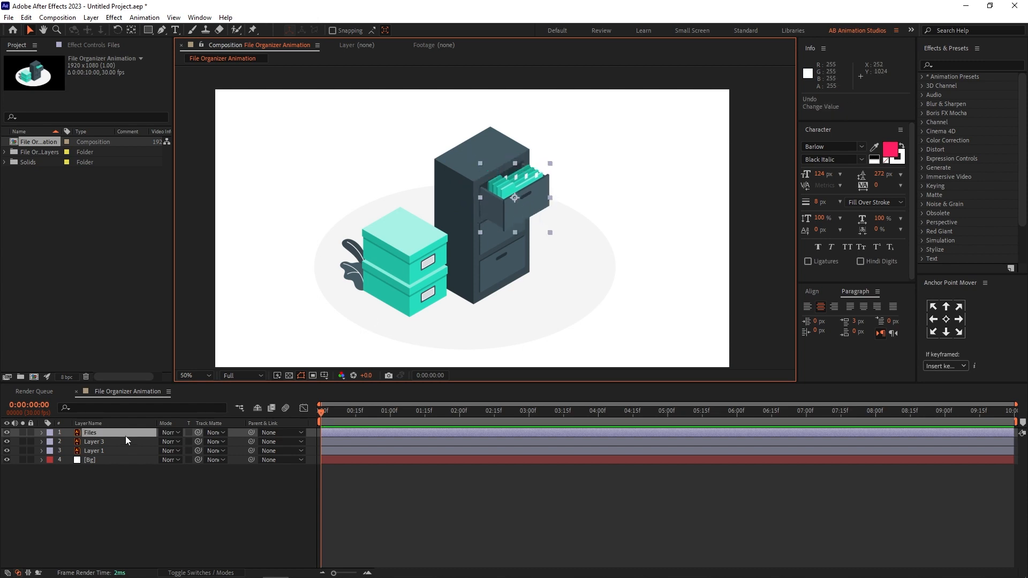
- Add Position keyframes to the Files layer at 0 and 2 seconds, and return to the first frame
key("p")
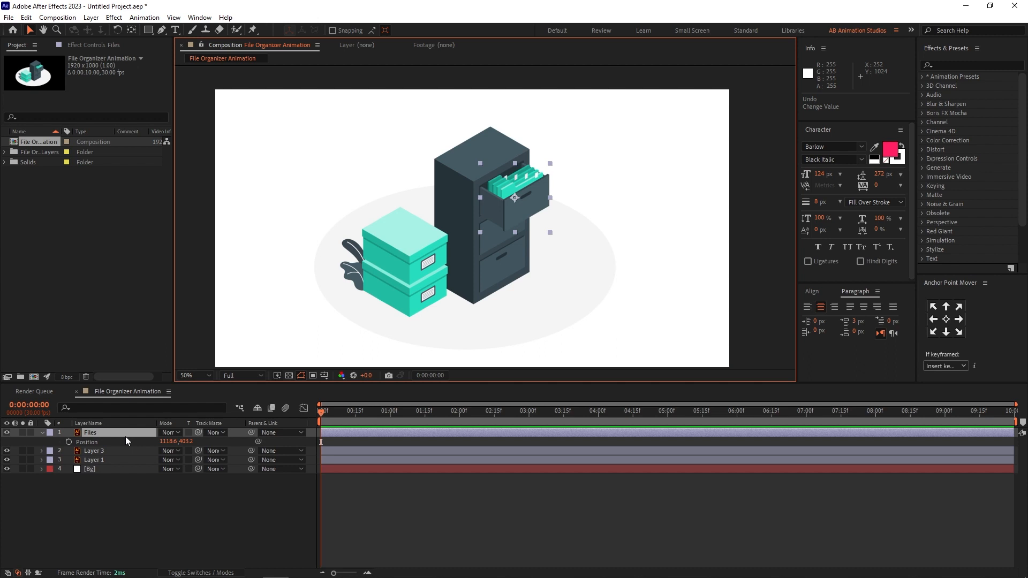
left_click(69, 442)
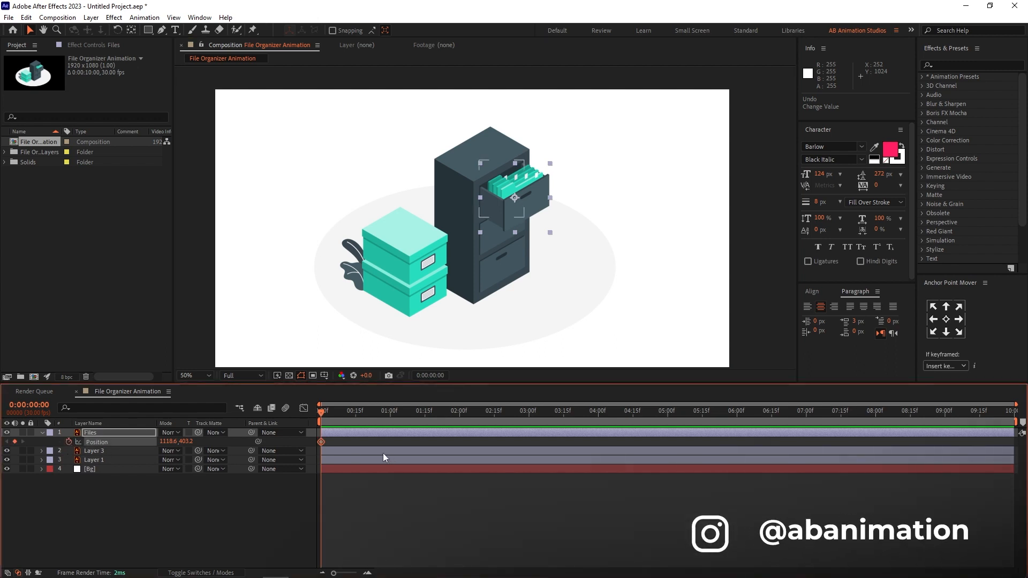
left_click_drag(330, 415, 458, 416)
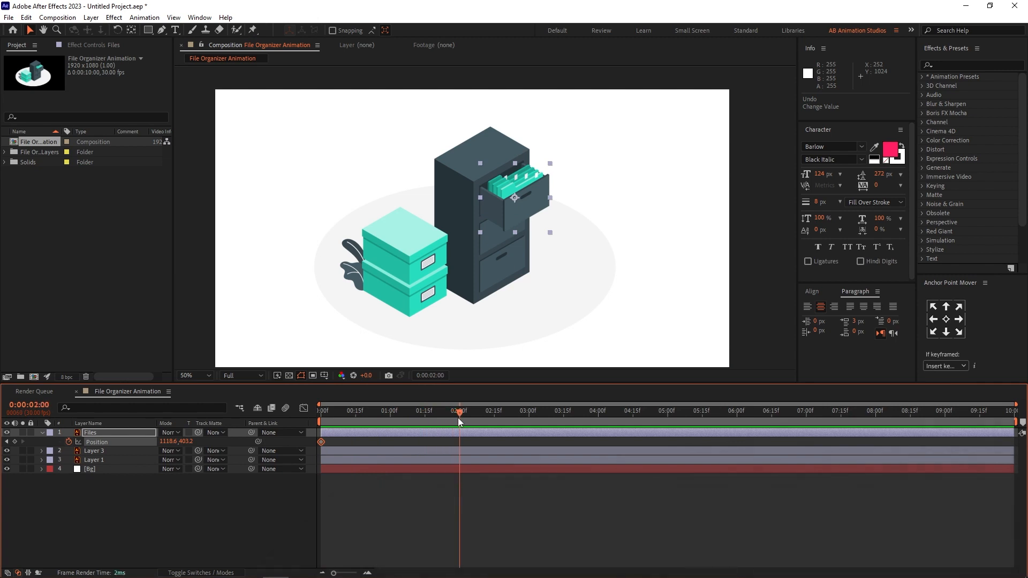
left_click(15, 442)
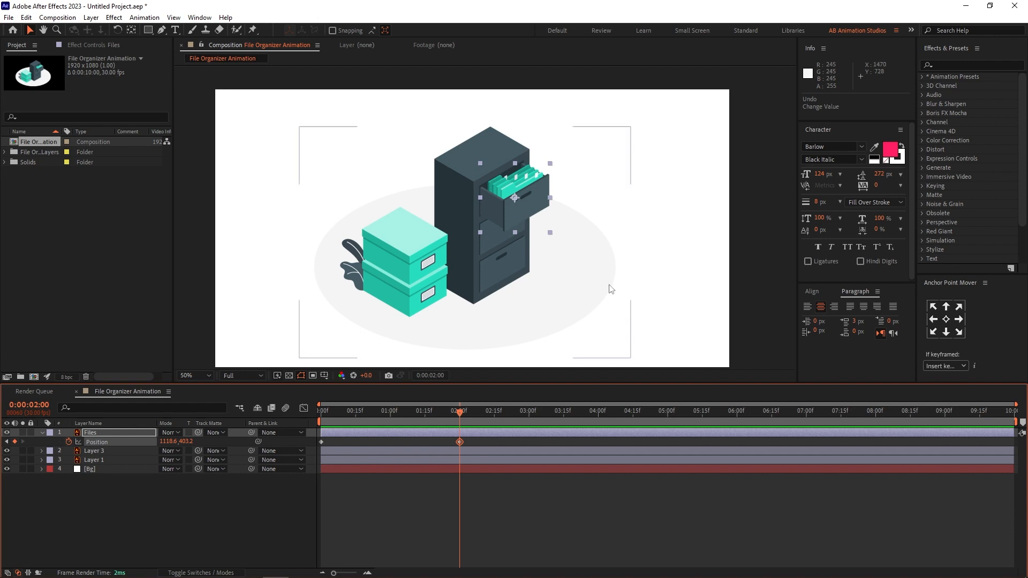
left_click_drag(381, 410, 311, 418)
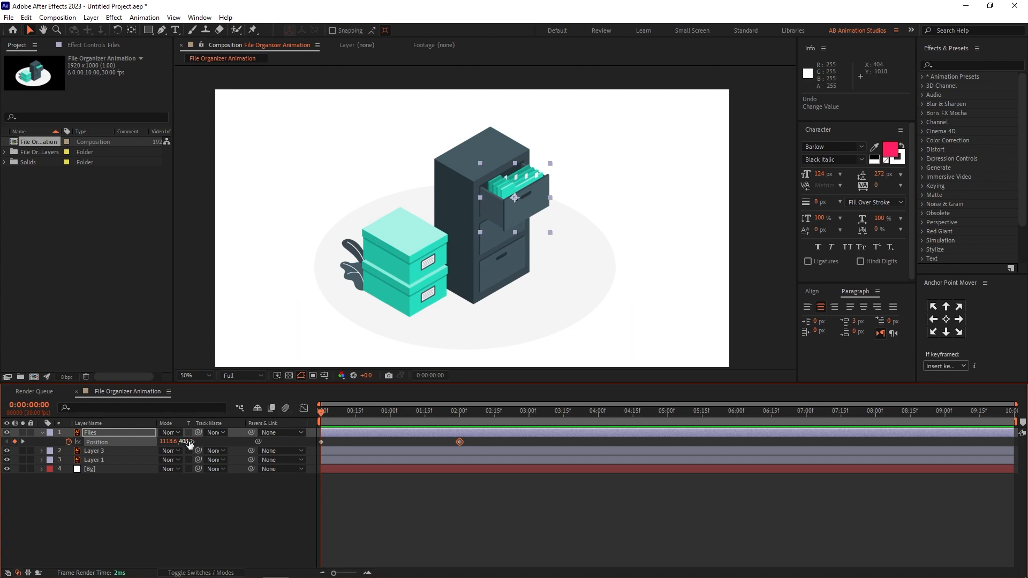
left_click_drag(188, 441, 118, 445)
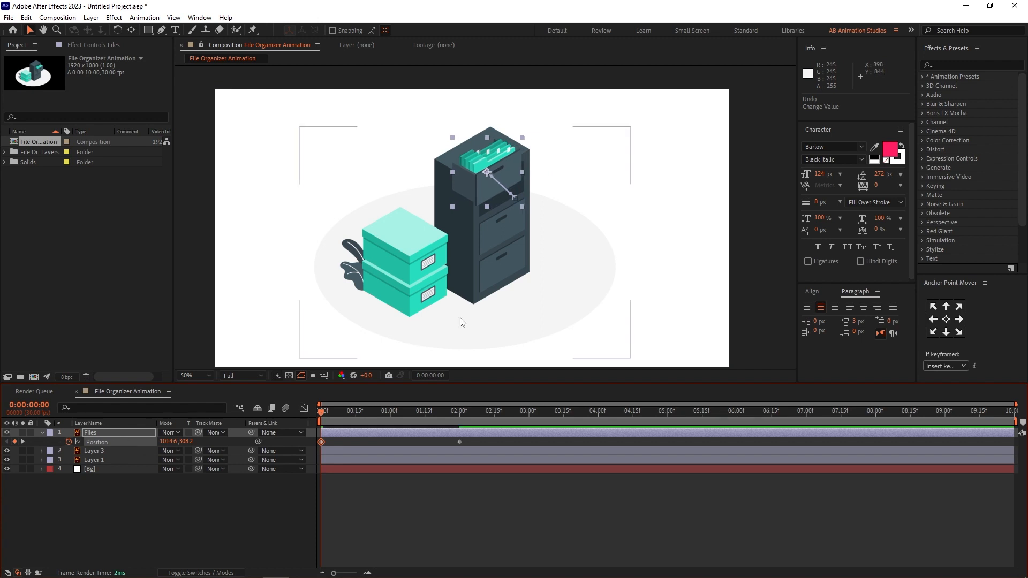
key("ctrl+z")
key("ctrl+z")
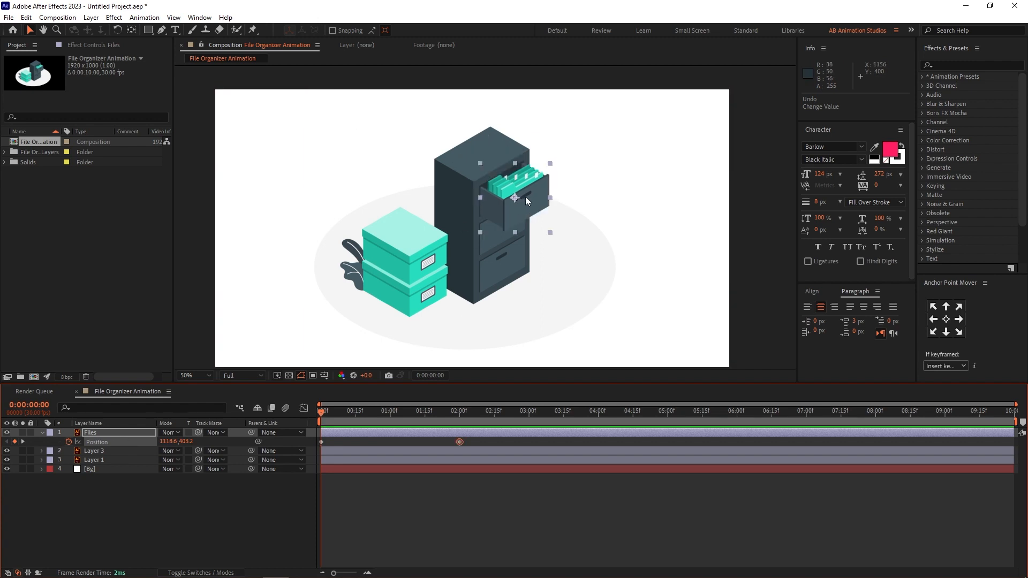
- At 0 seconds, move the Files layer to about 1028.6, 349.2 so the drawer front fits the closed position, and inspect its alignment
left_click_drag(536, 209, 511, 195)
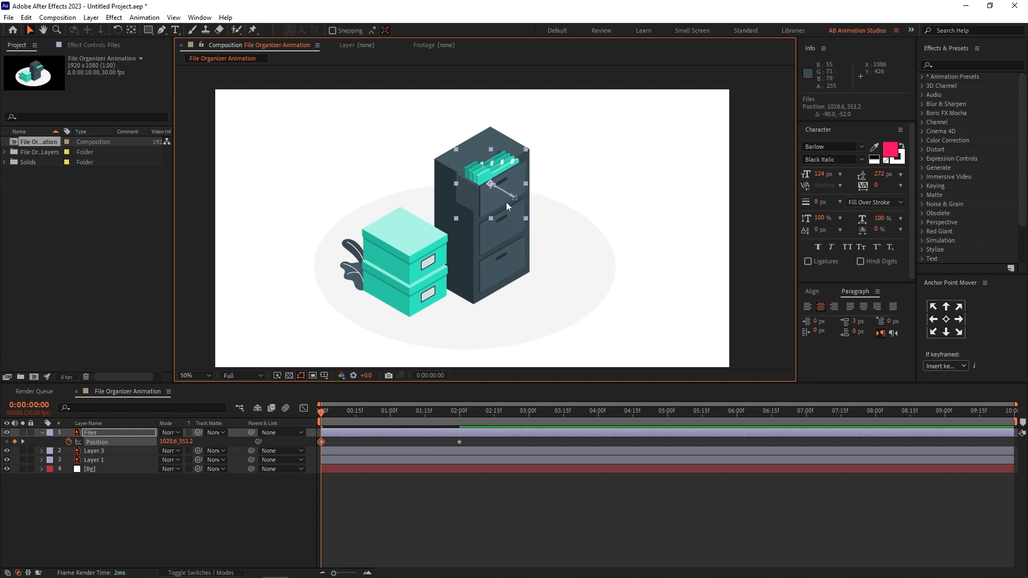
left_click_drag(499, 200, 500, 196)
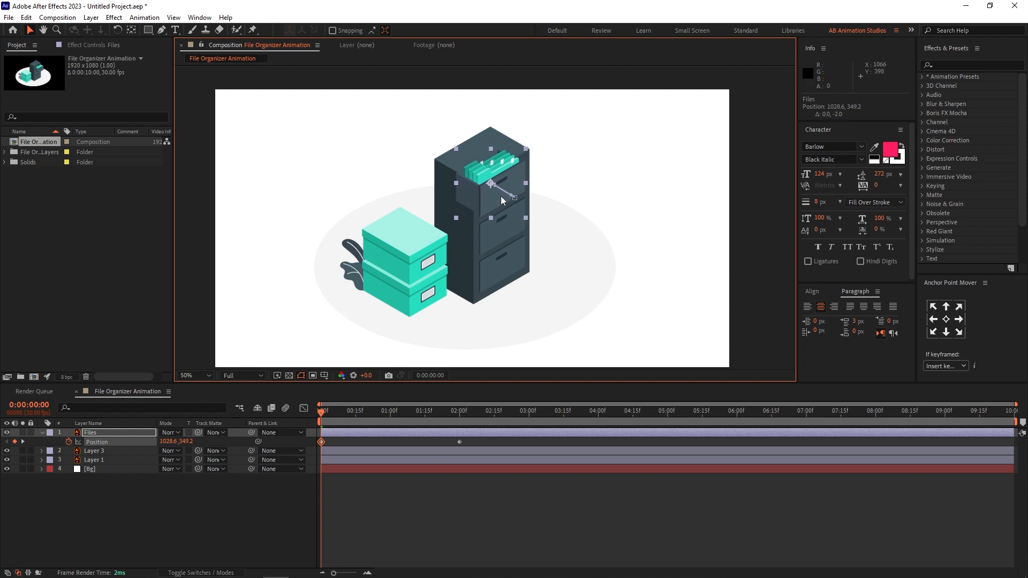
key("period")
key("period")
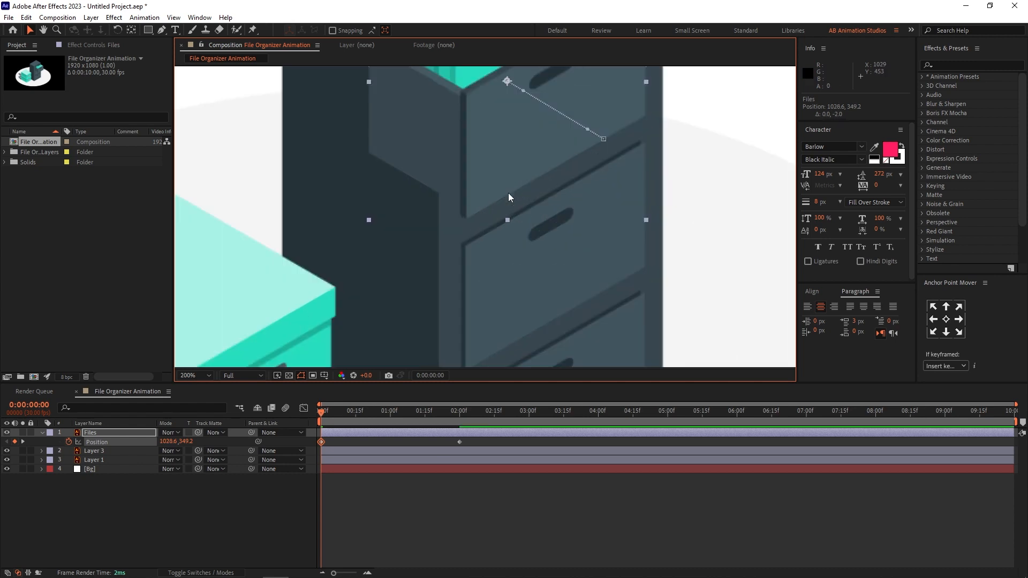
scroll(566, 236, "up", 3)
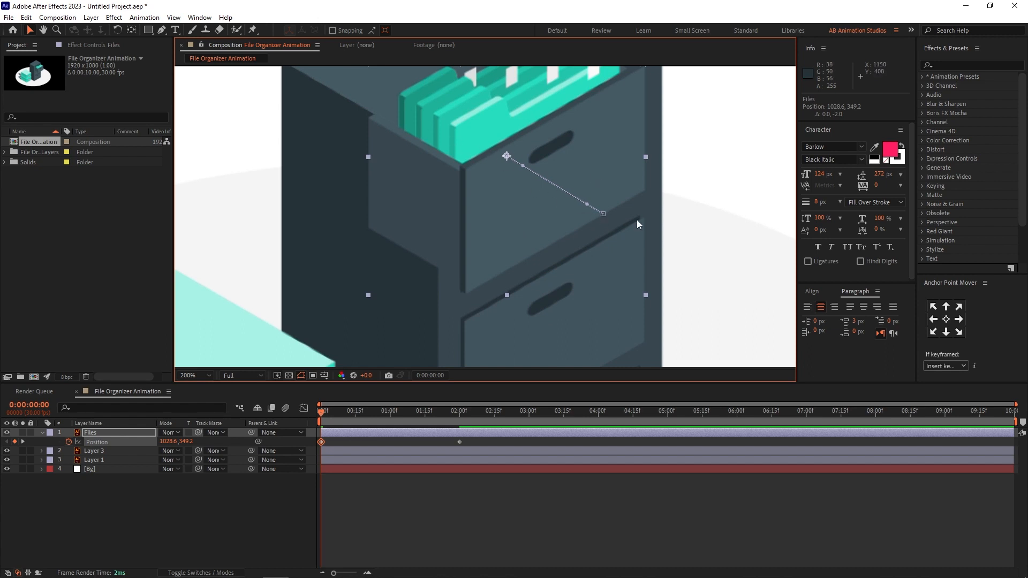
scroll(637, 220, "down", 3)
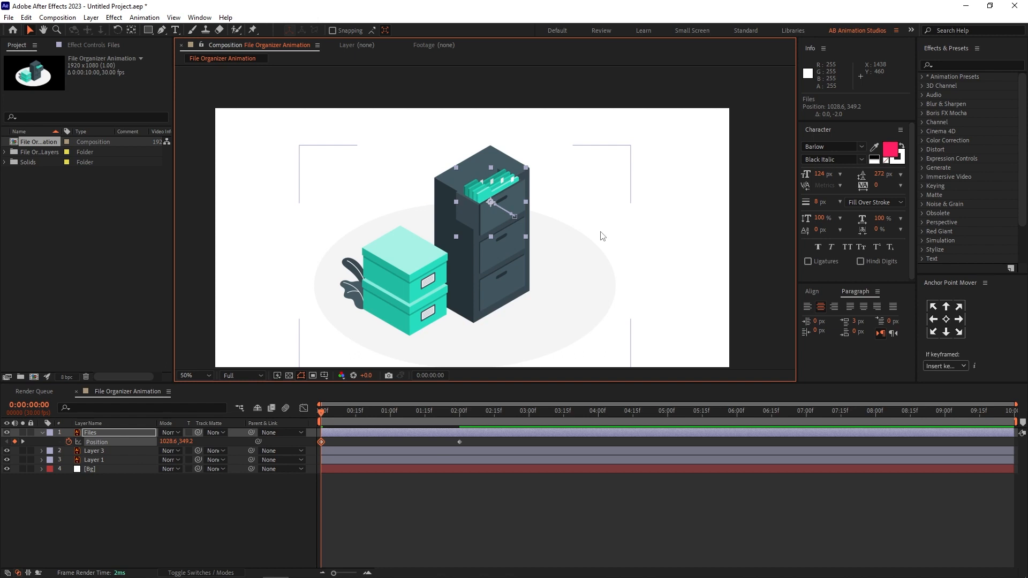
- Fine-tune the Files layer's closed position at 0 seconds to about 1027.6, 346.2 and preview the drawer animation
scroll(486, 217, "up", 2)
left_click_drag(501, 230, 499, 228)
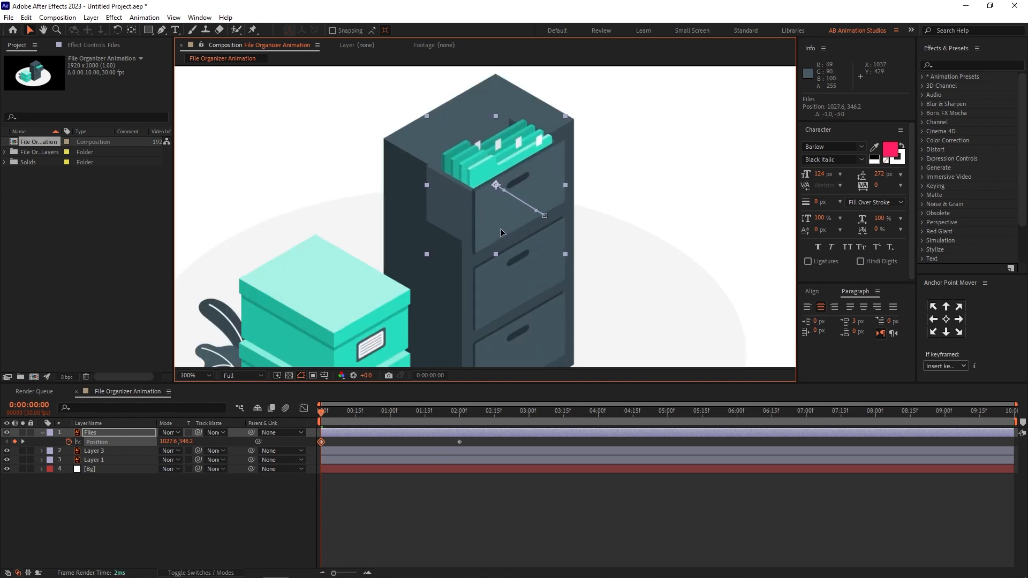
left_click(379, 468)
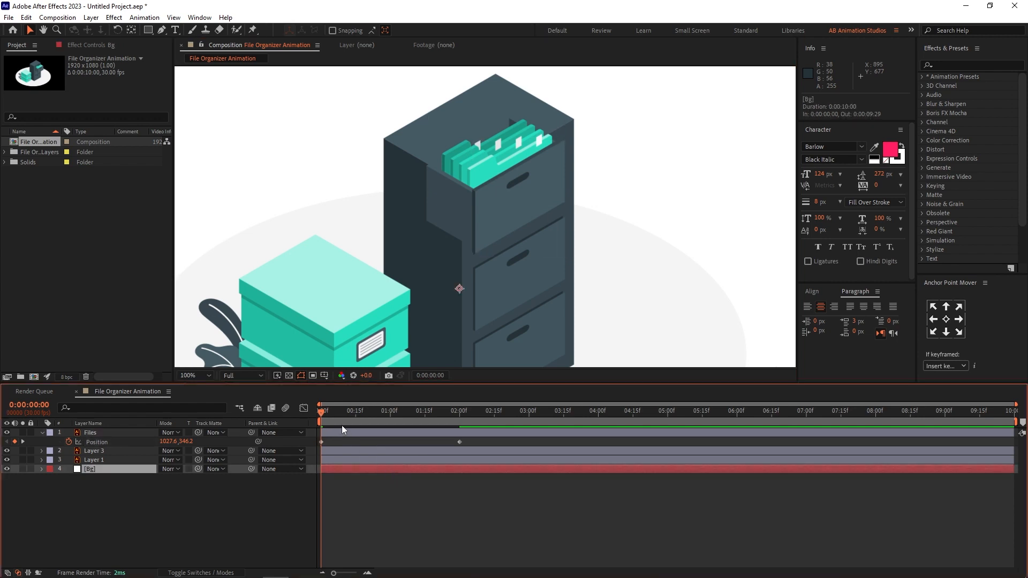
key("space")
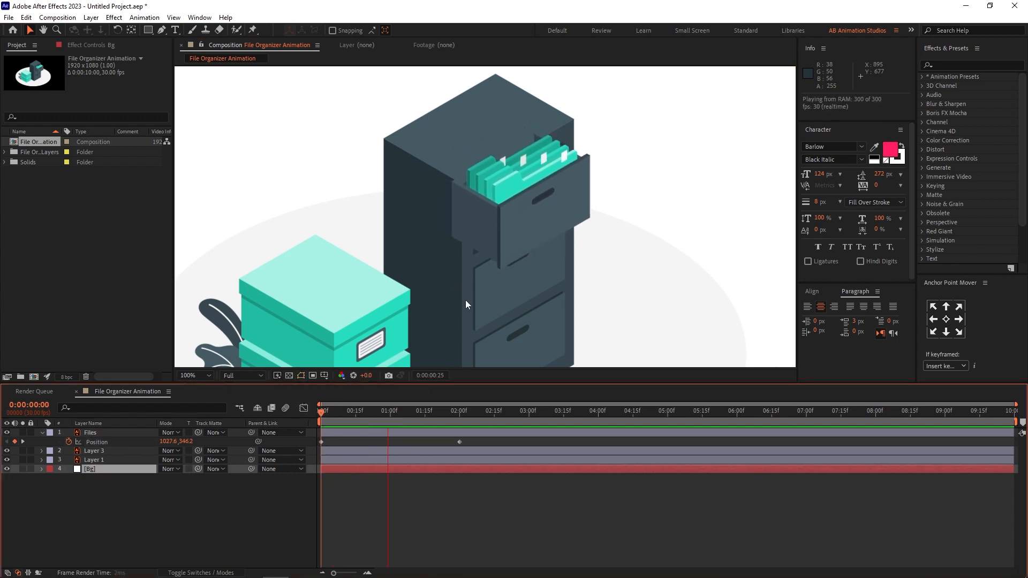
key("space")
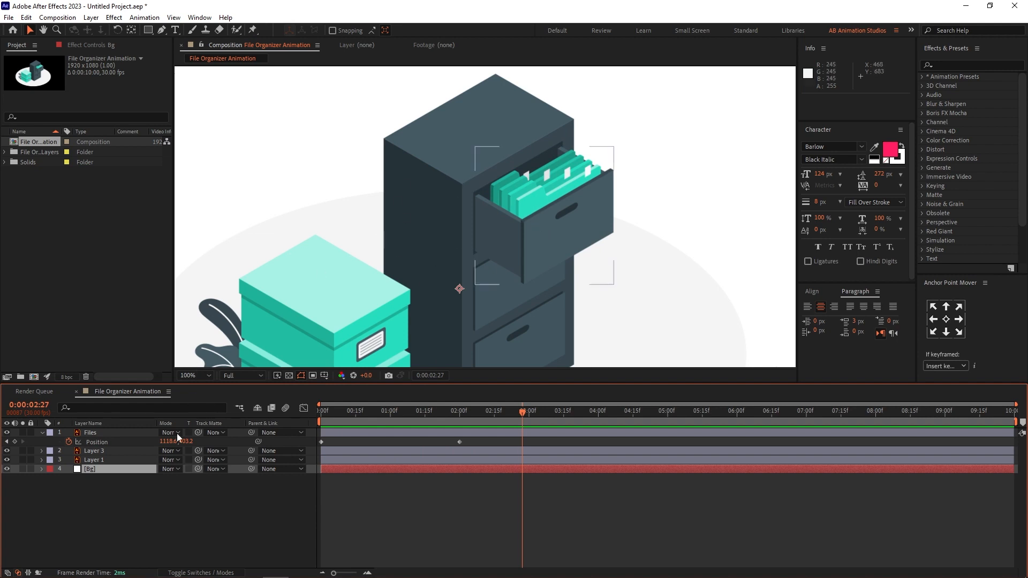
- Identify Layer 3 as the drawer opening and create a shape layer from its vector artwork
left_click(95, 460)
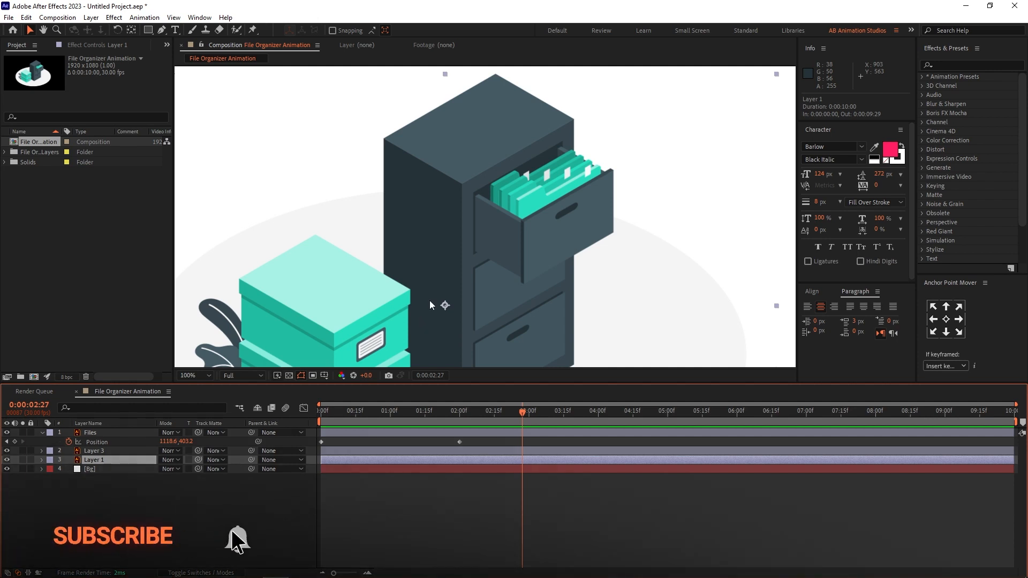
left_click(123, 451)
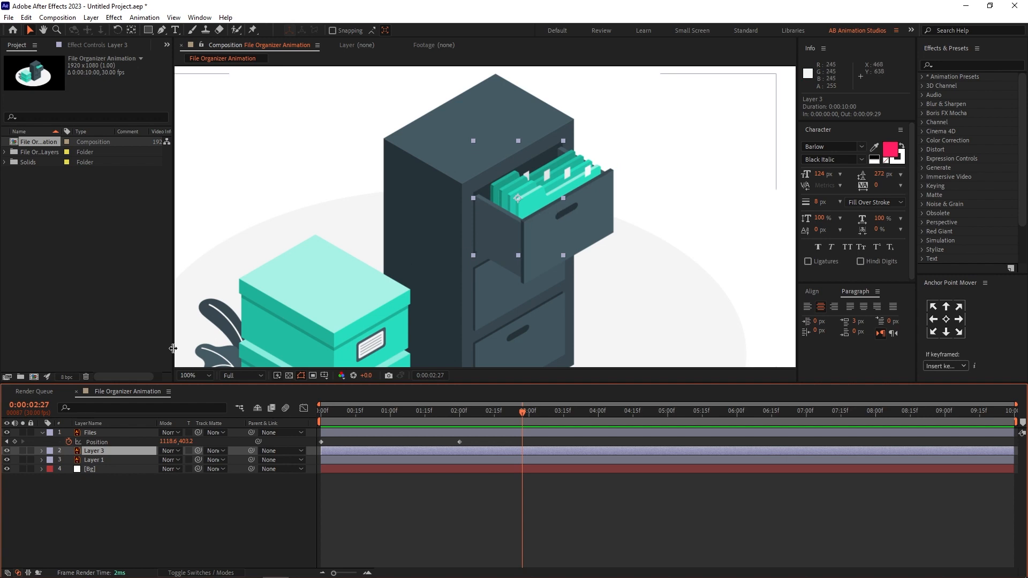
right_click(97, 454)
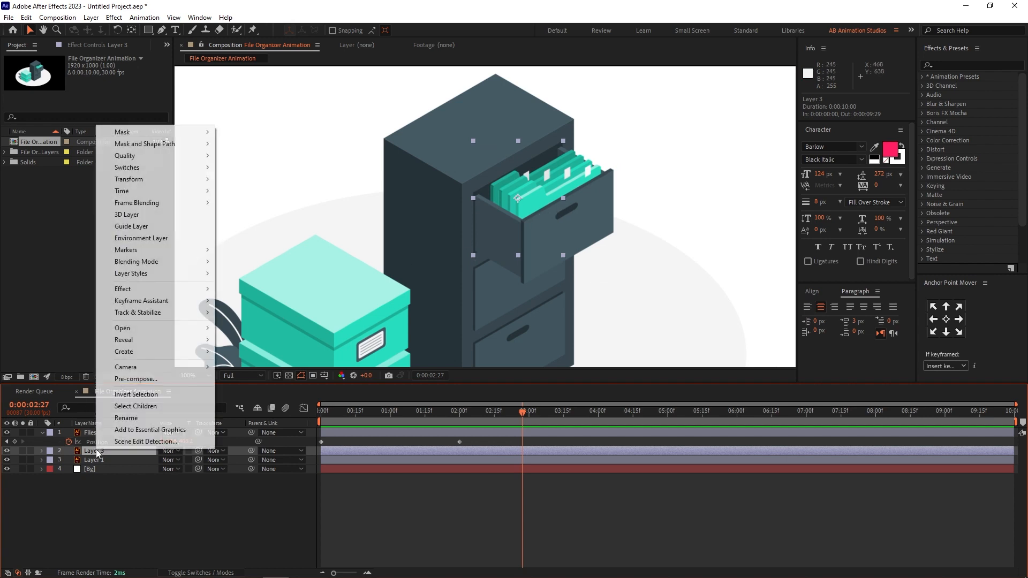
mouse_move(161, 358)
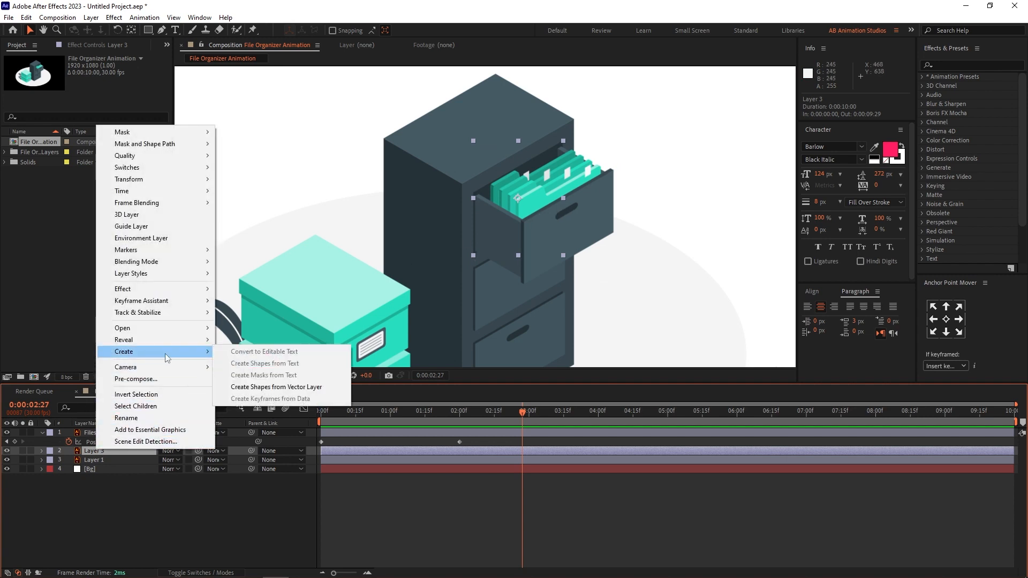
left_click(291, 388)
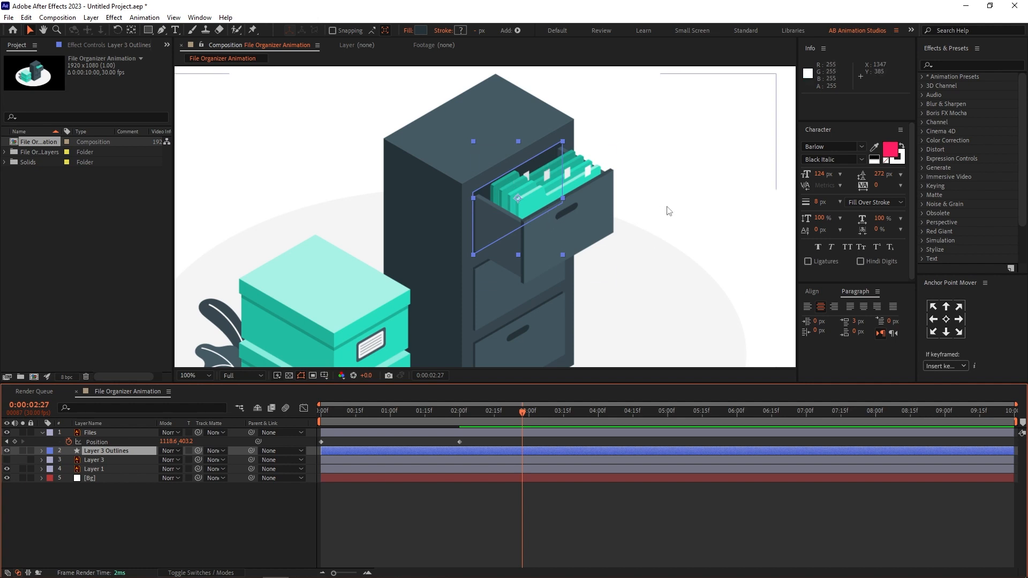
- Reshape Path 1 of Layer 3 Outlines, pulling its right vertex to about 1346, 240.7 and its lower-left vertex to about 901.9, 550
left_click(42, 452)
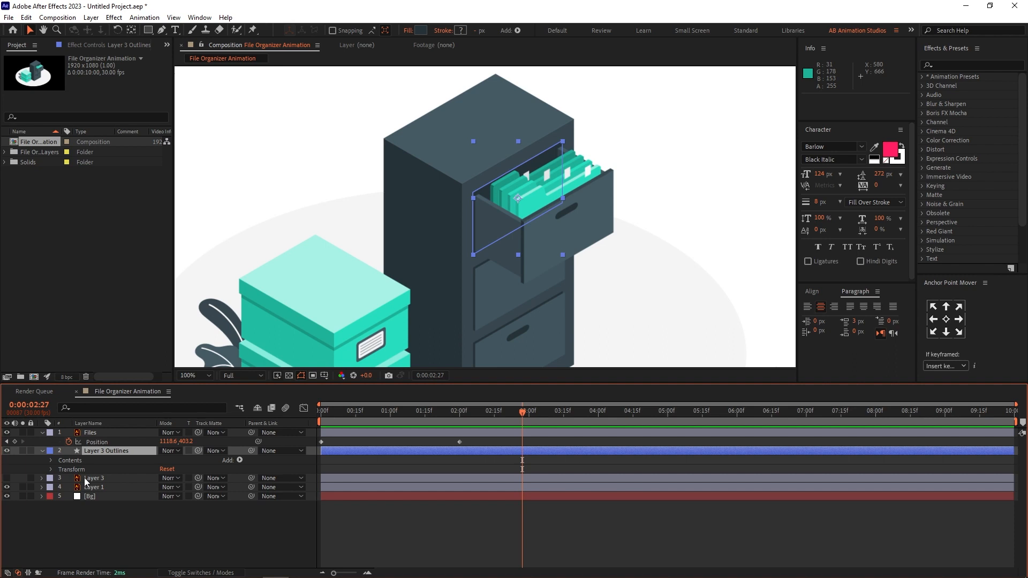
left_click(51, 460)
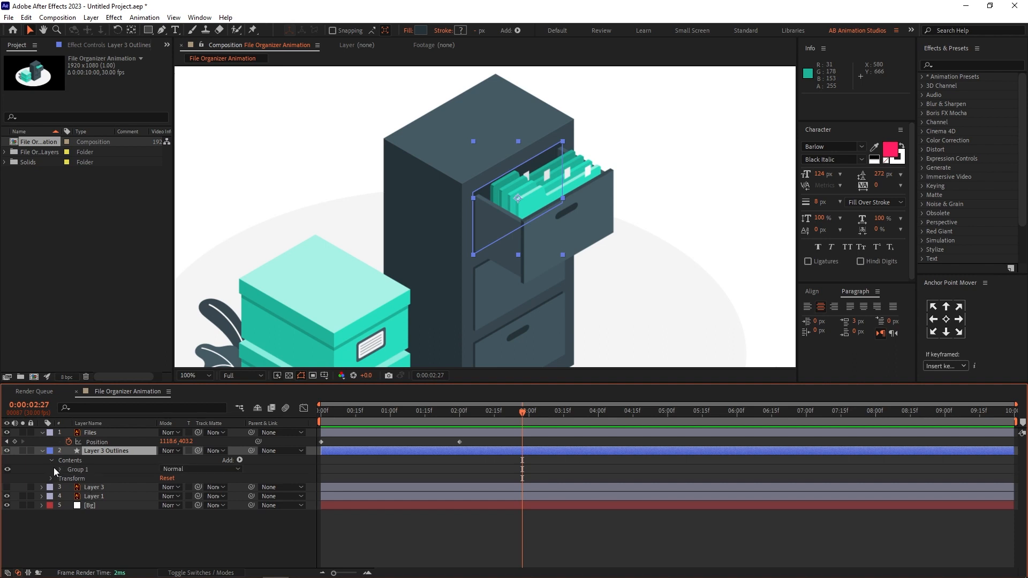
left_click(61, 470)
left_click(69, 478)
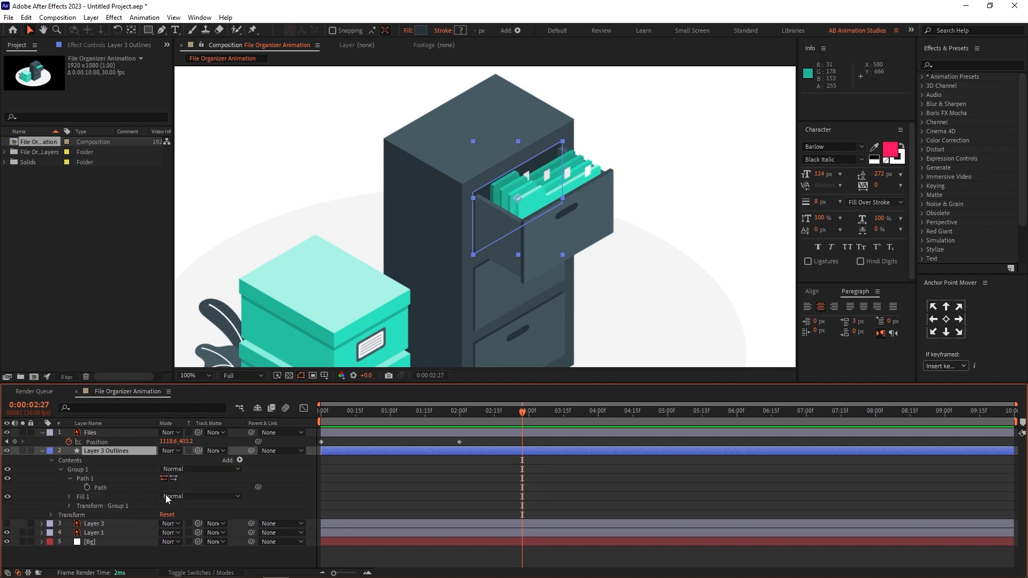
left_click(98, 479)
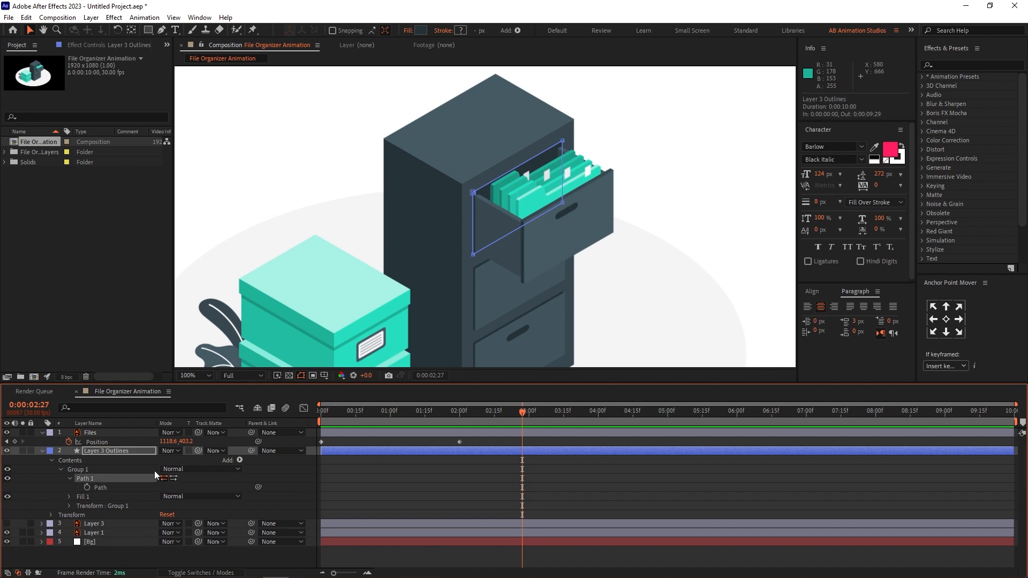
left_click_drag(563, 204, 677, 185)
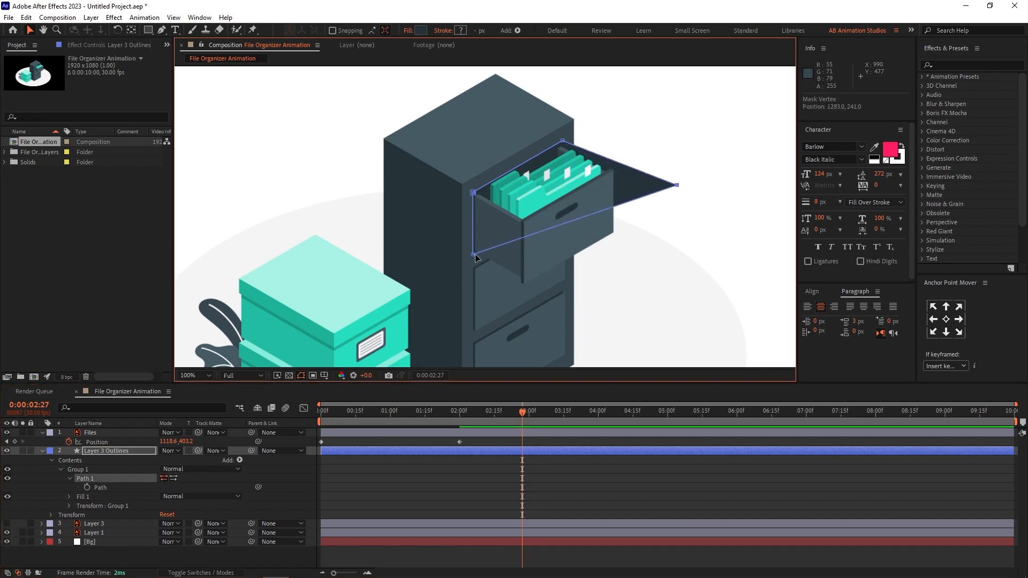
left_click_drag(474, 256, 473, 350)
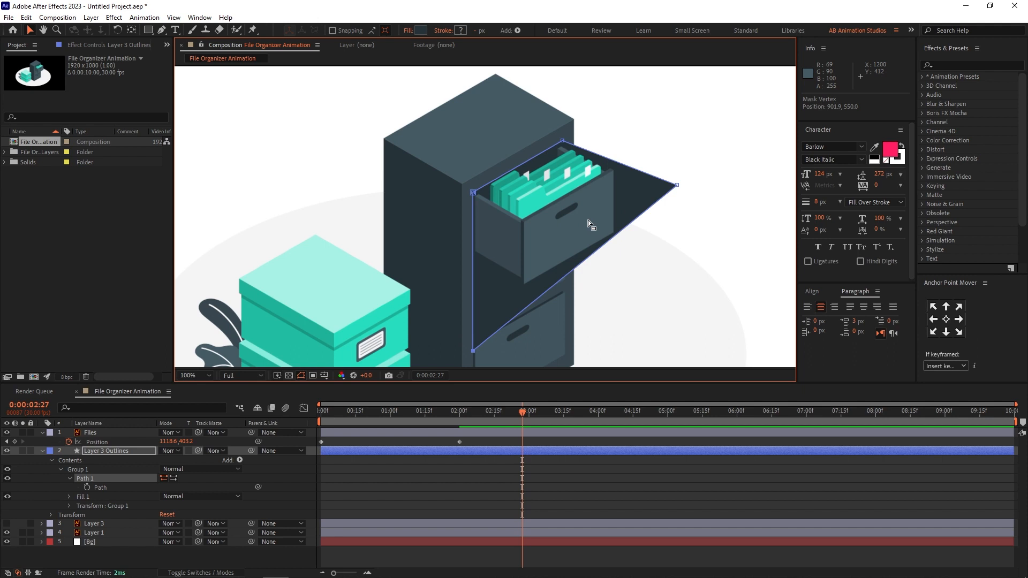
left_click_drag(678, 186, 710, 186)
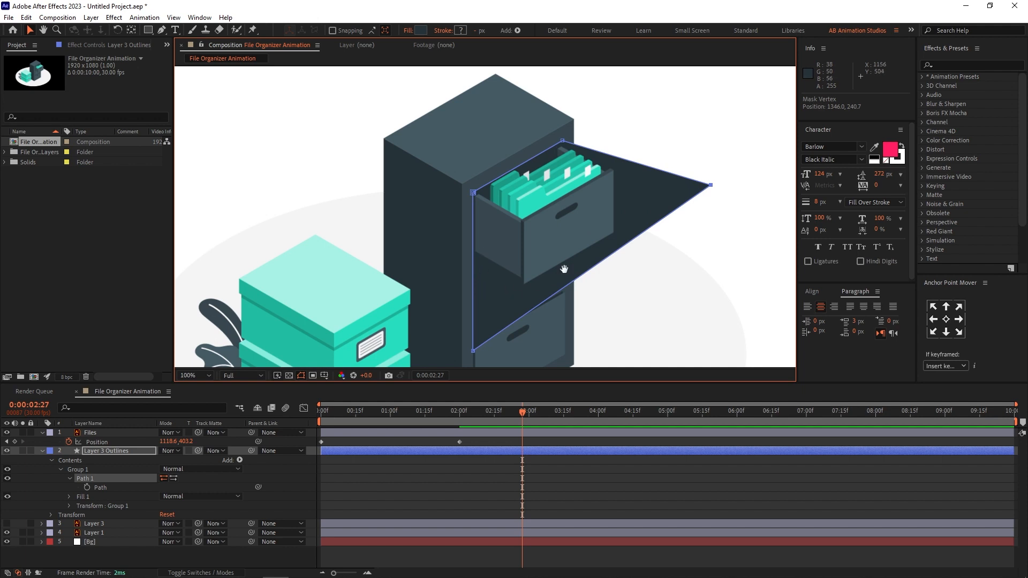
left_click_drag(558, 246, 559, 209)
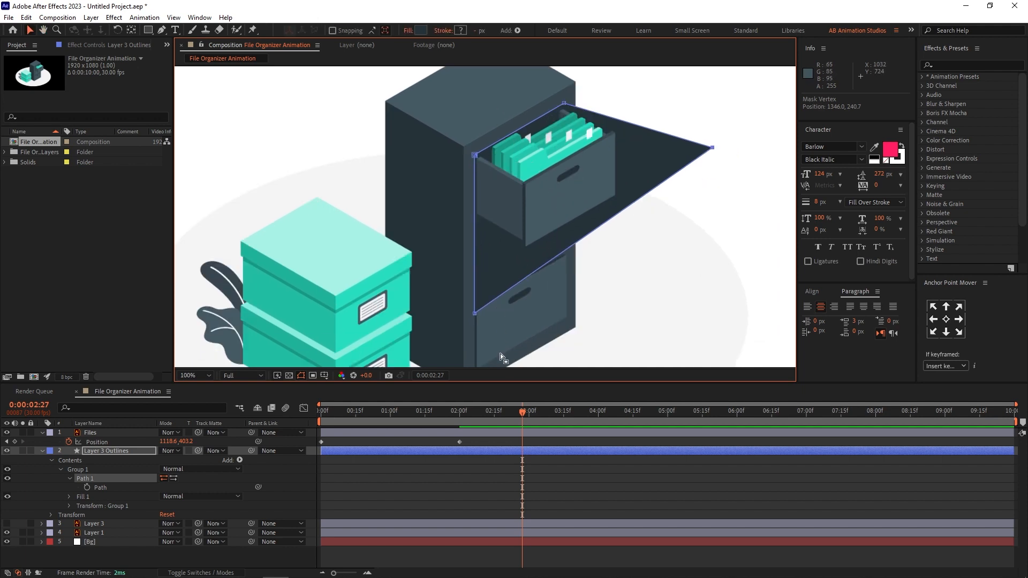
- Collapse the layer properties and use Layer 3 Outlines as the track matte for the Files layer
left_click(426, 482)
key("ctrl+grave")
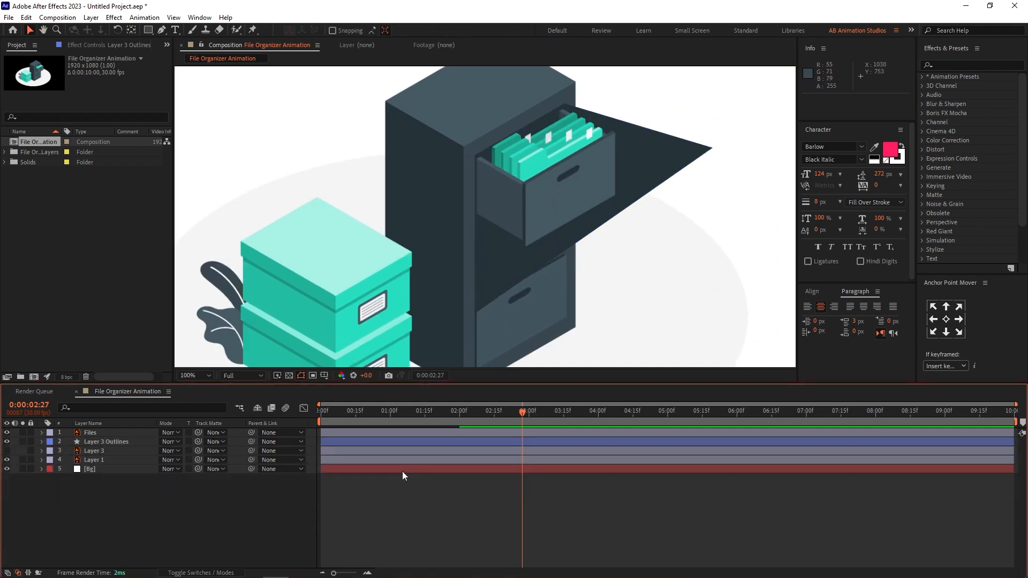
left_click(89, 443)
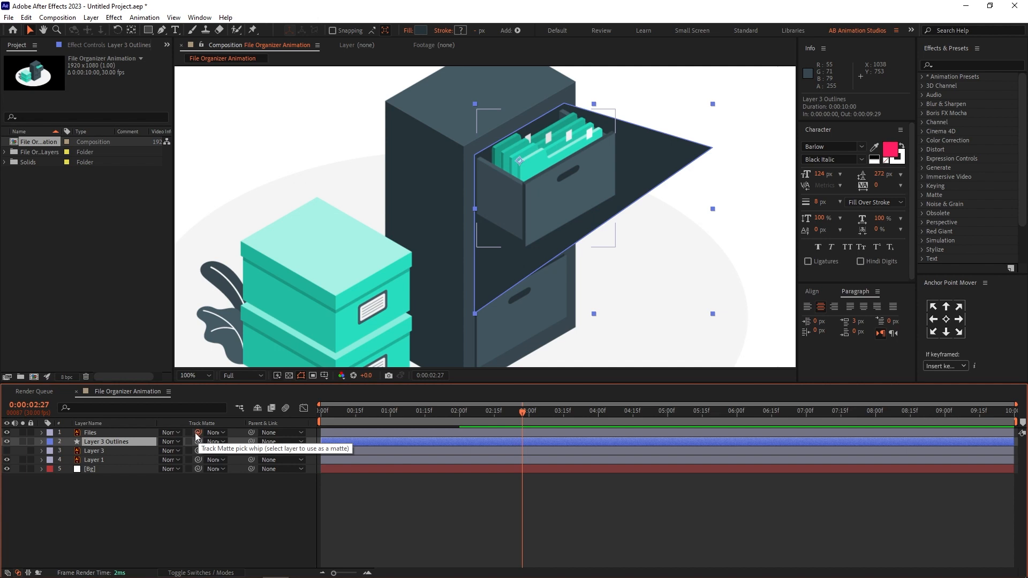
left_click_drag(173, 435, 130, 442)
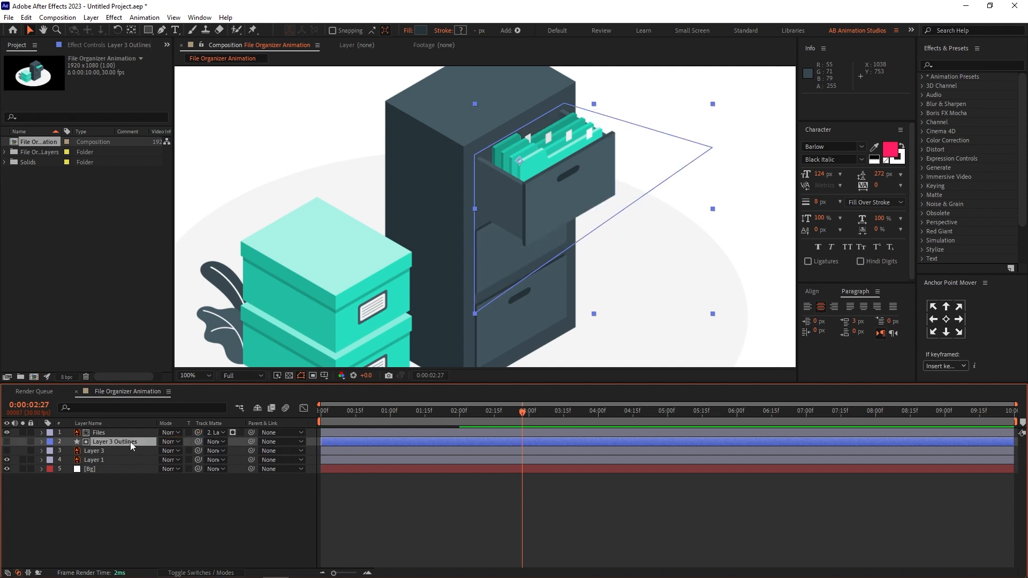
left_click(454, 530)
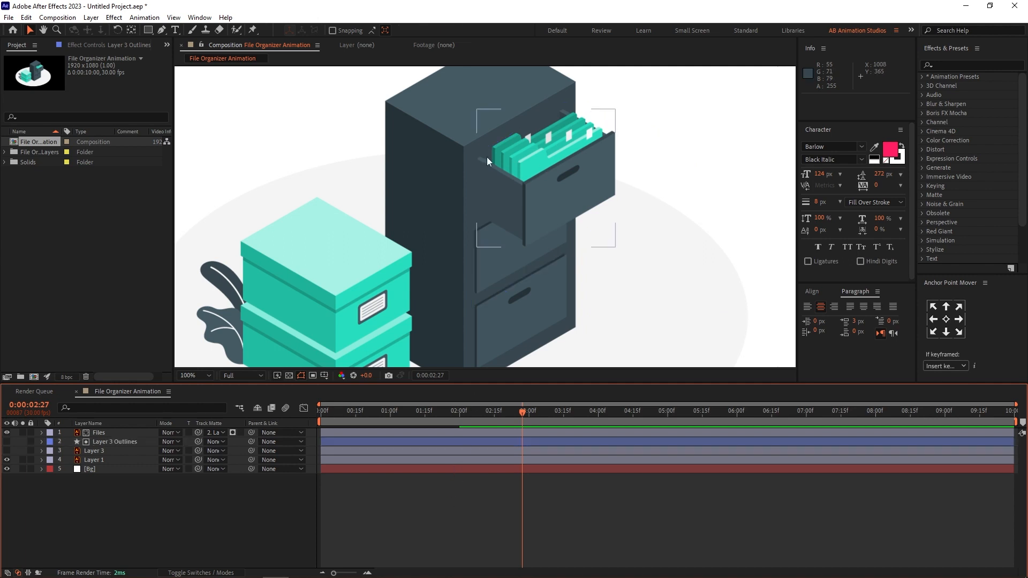
- Make the original Layer 3 visible again and preview the matted drawer animation from the first frame
left_click(91, 451)
left_click(7, 450)
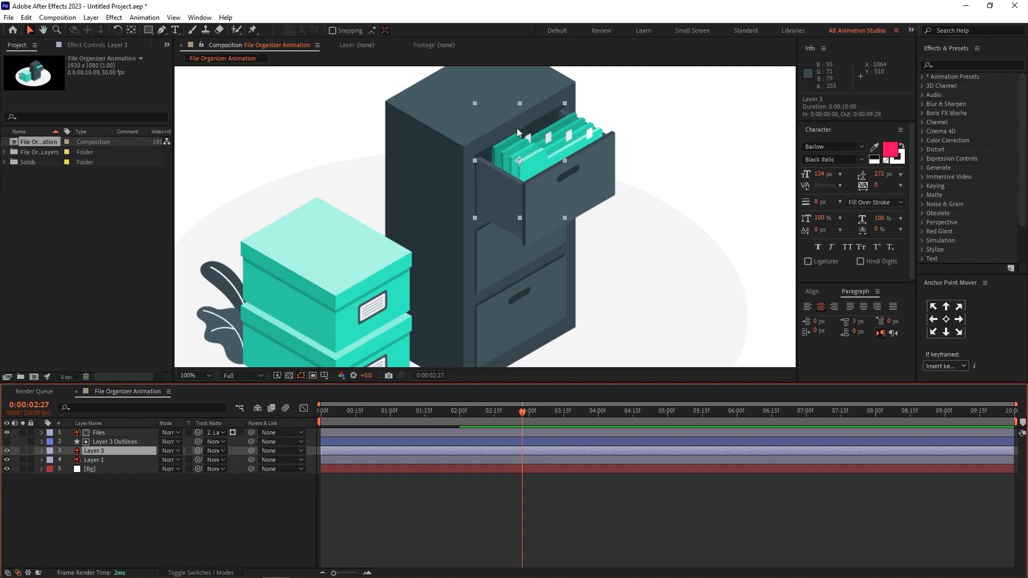
left_click(483, 442)
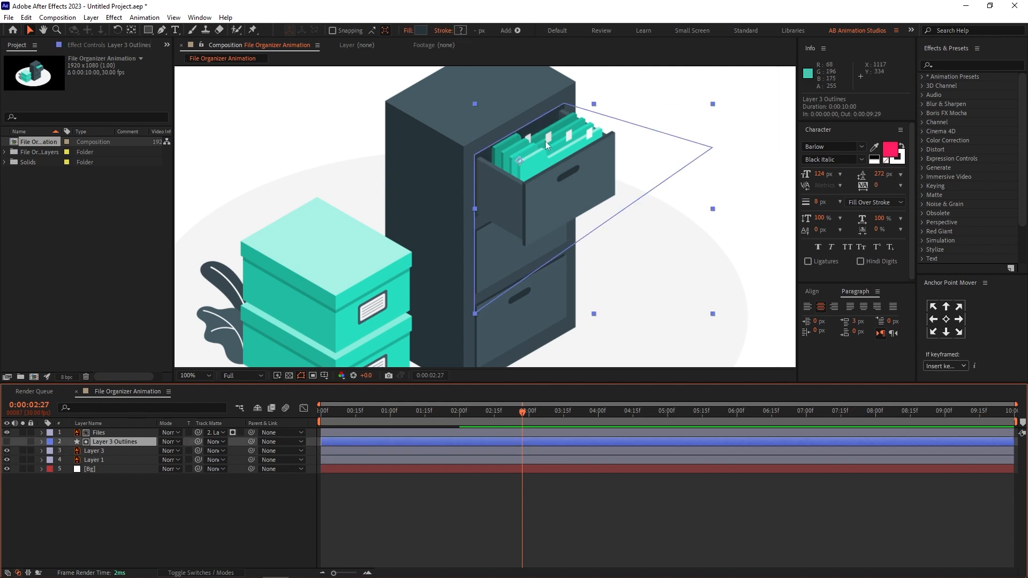
left_click(97, 453)
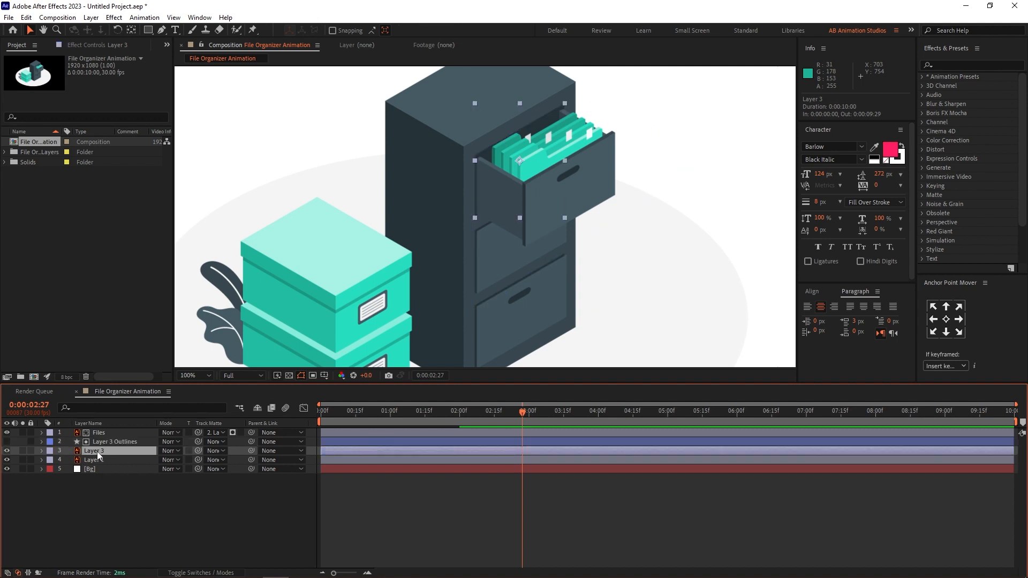
left_click_drag(404, 409, 219, 395)
key("space")
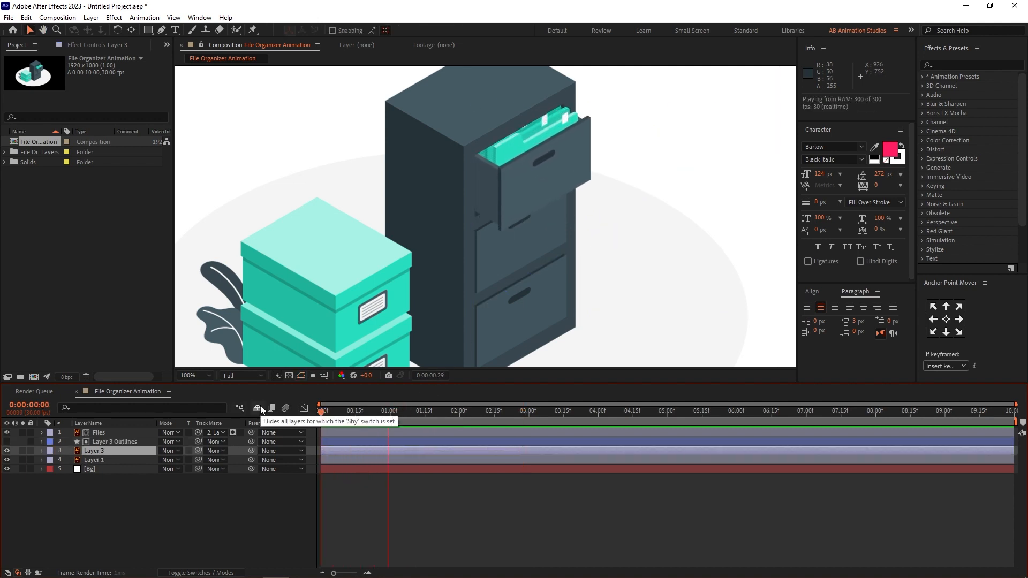
key("space")
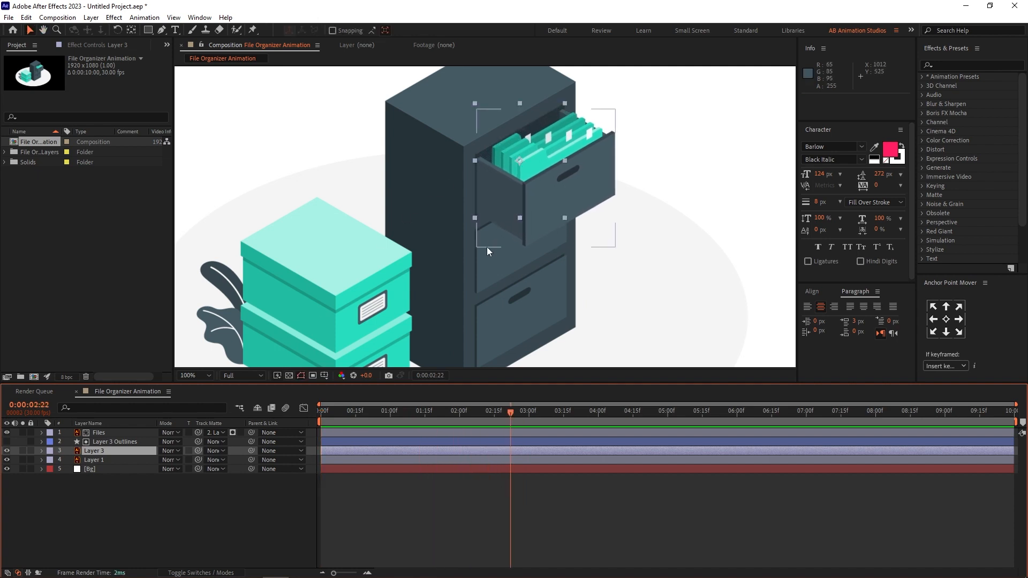
- At 0 seconds, set the Files layer's Position to 1027.6, 350.2 and preview the drawer opening in the whole composition
left_click_drag(388, 411, 321, 415)
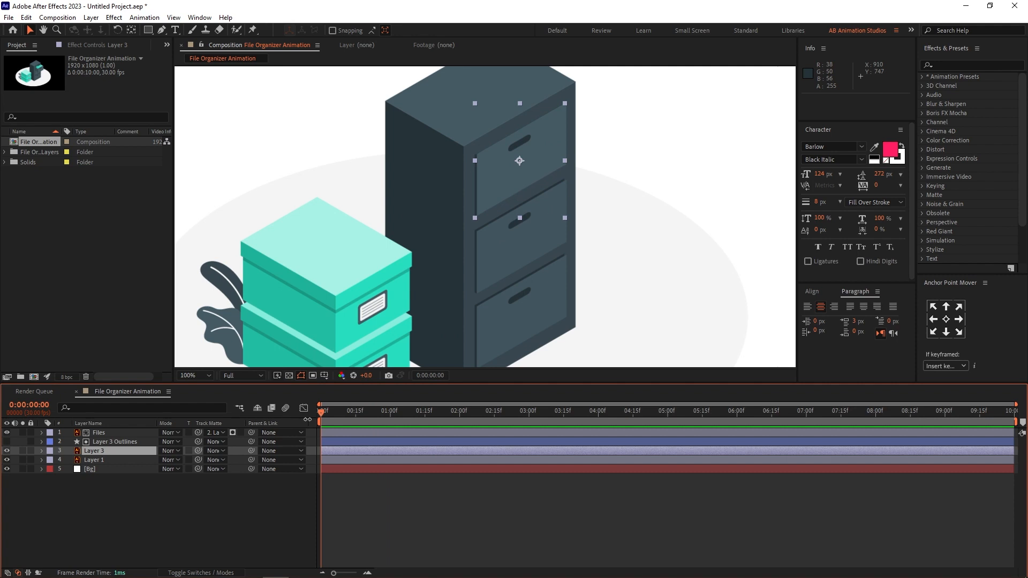
left_click(342, 433)
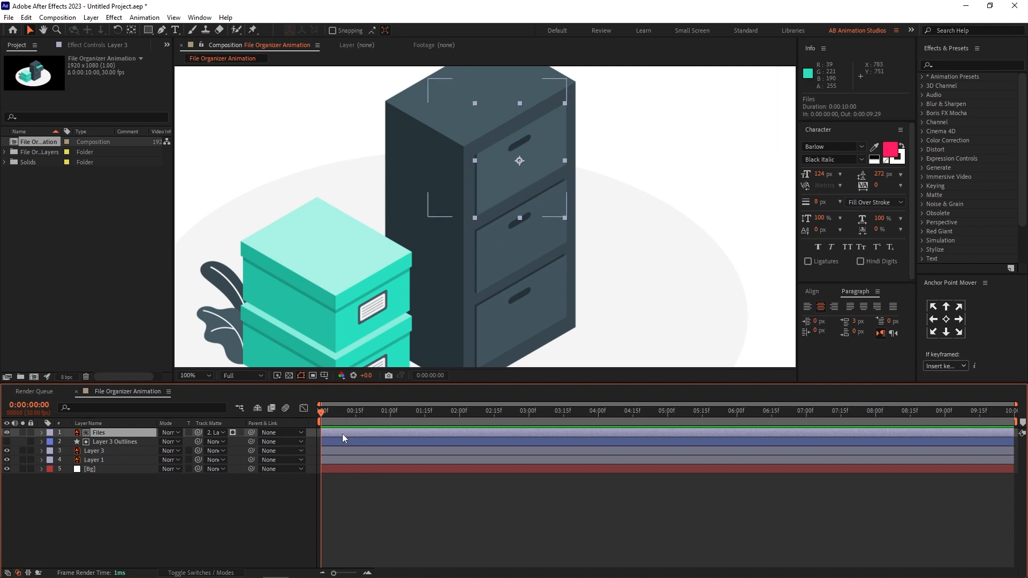
key("p")
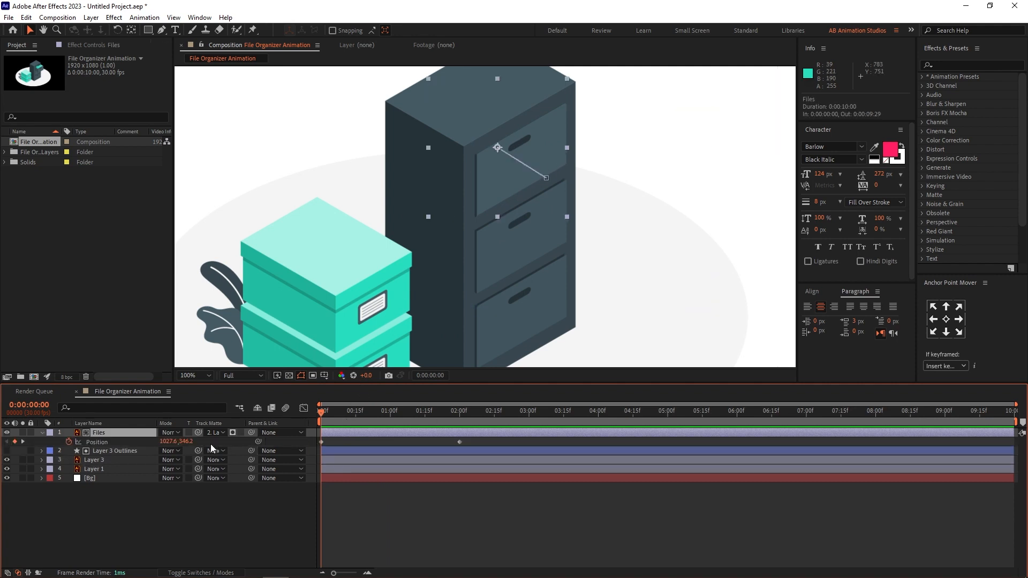
left_click_drag(192, 443, 190, 441)
left_click(397, 495)
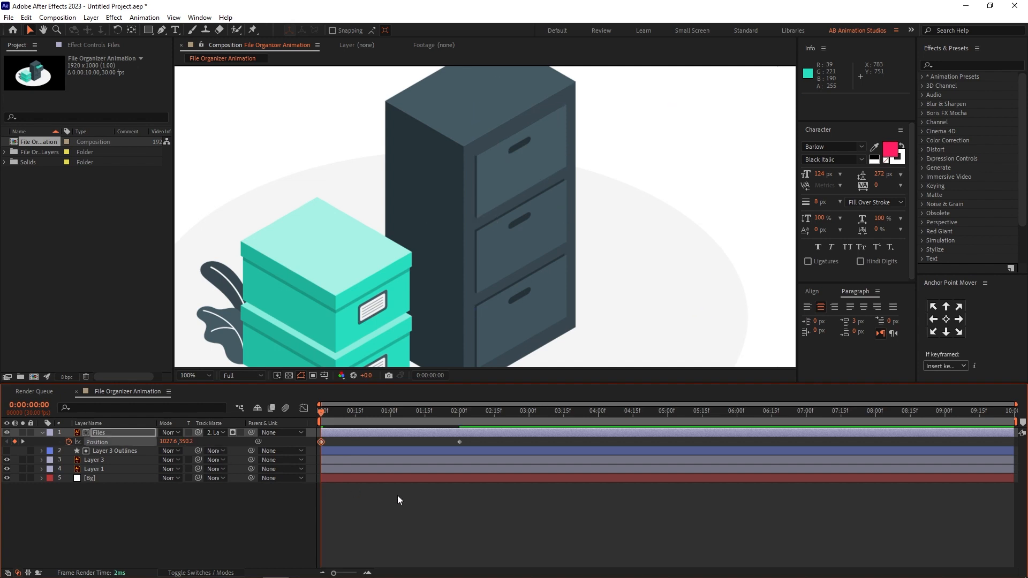
key("comma")
key("comma")
key("space")
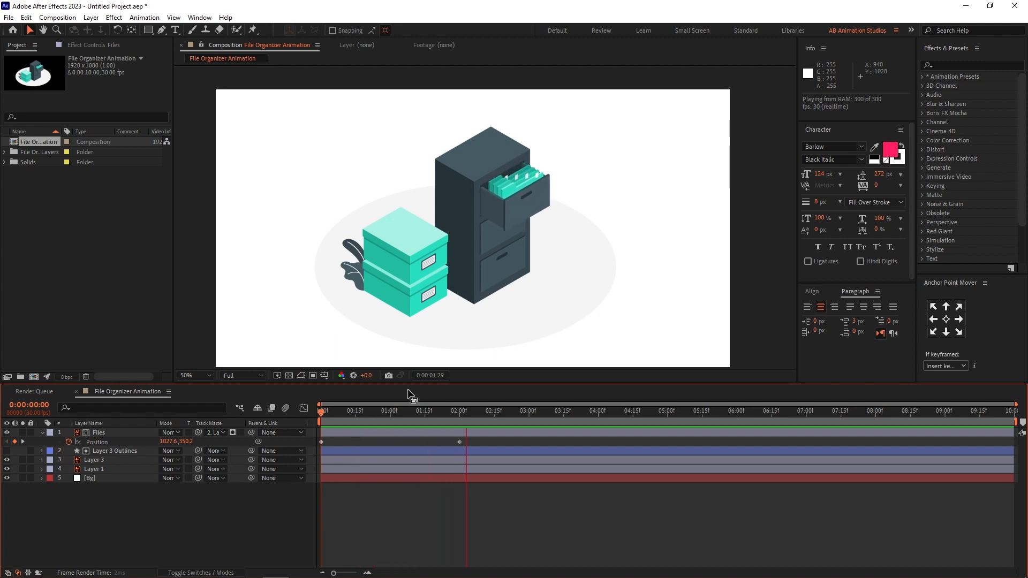
key("space")
- Move the Files layer's second Position keyframe to about 1 second, ease both keyframes into a sharp central speed peak, and preview
left_click(460, 442)
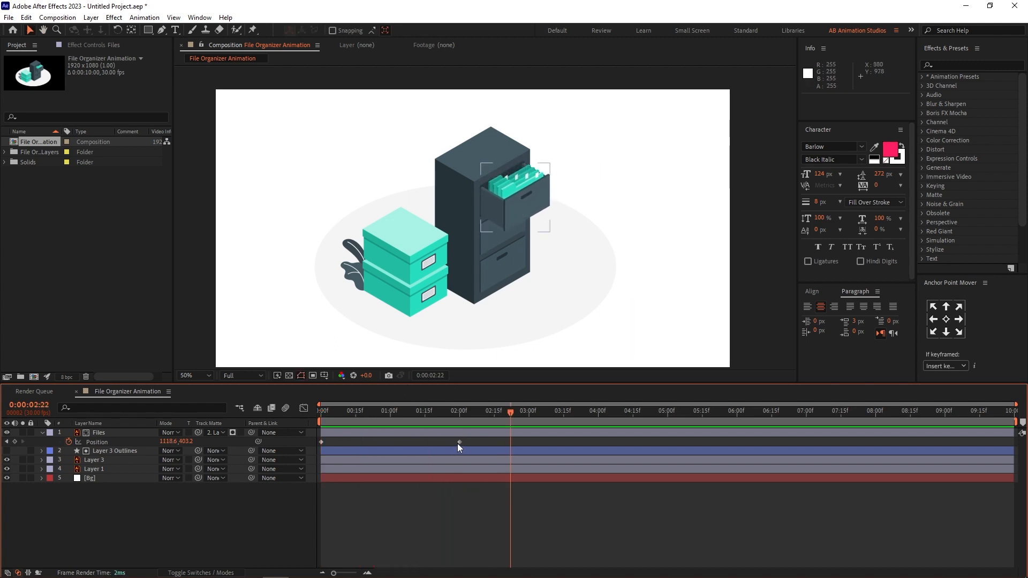
left_click_drag(459, 442, 313, 450)
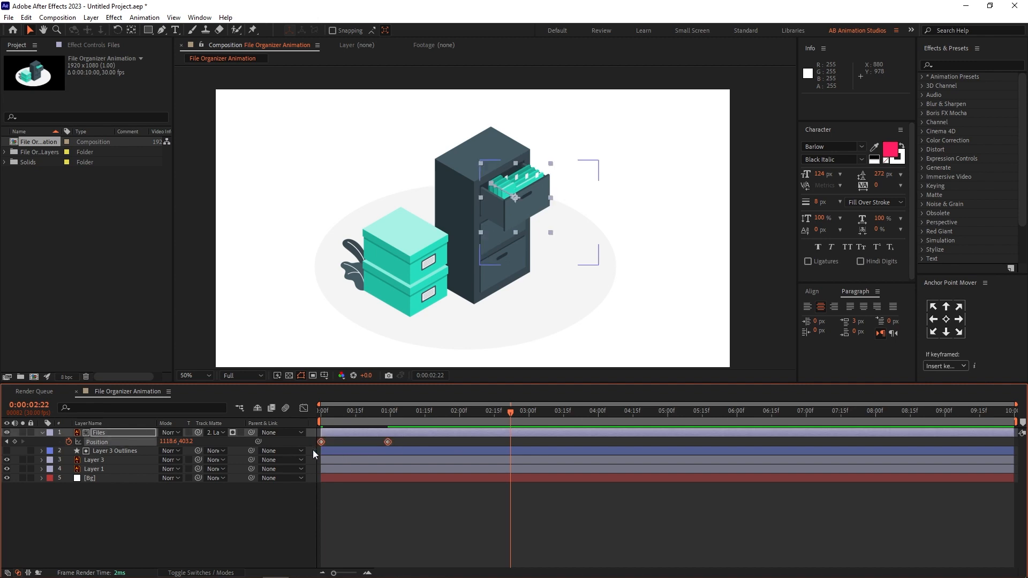
left_click(304, 408)
left_click_drag(416, 492, 348, 543)
left_click(343, 416)
left_click_drag(342, 415, 314, 419)
key("space")
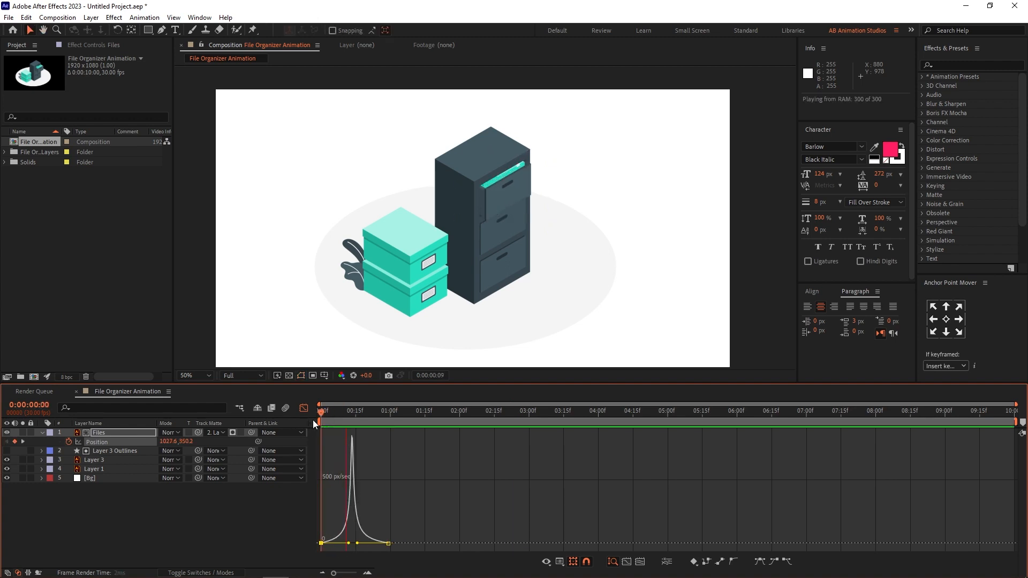
key("space")
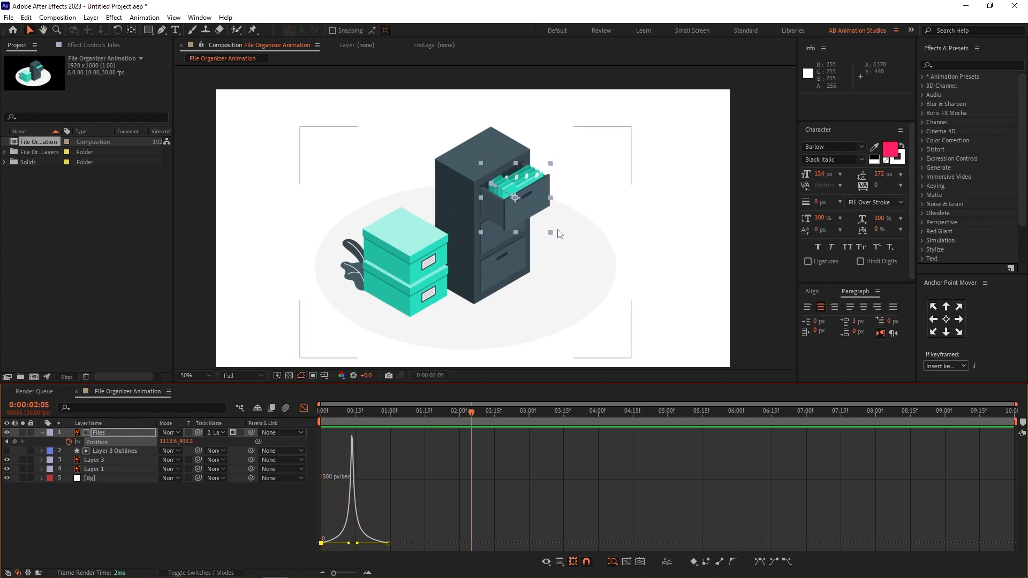
- Return from the graph editor to the keyframe view and add a loopOut() expression to the Files layer's Position
left_click(306, 408)
left_click(432, 488)
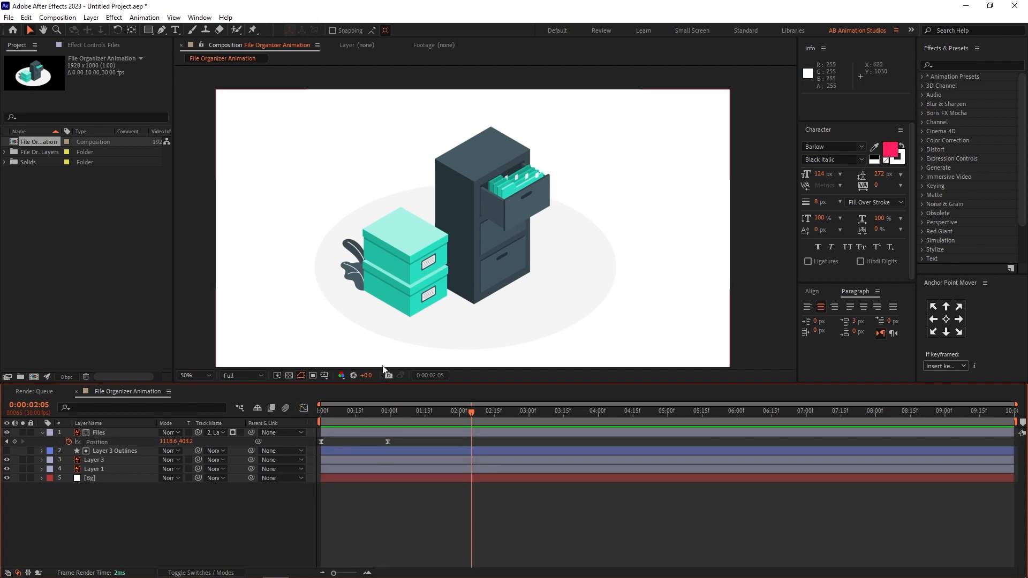
left_click(67, 442, "alt")
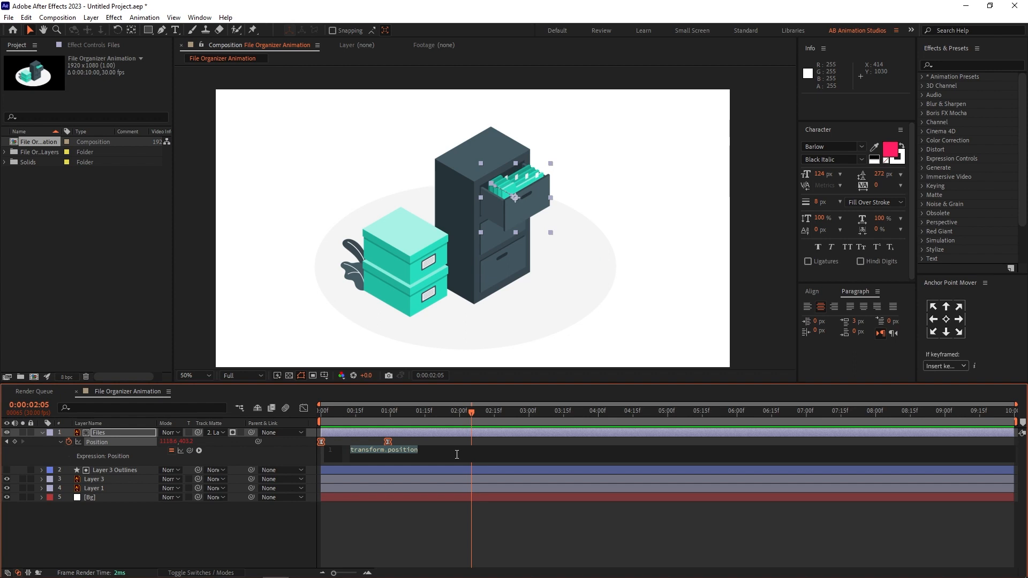
type("lop")
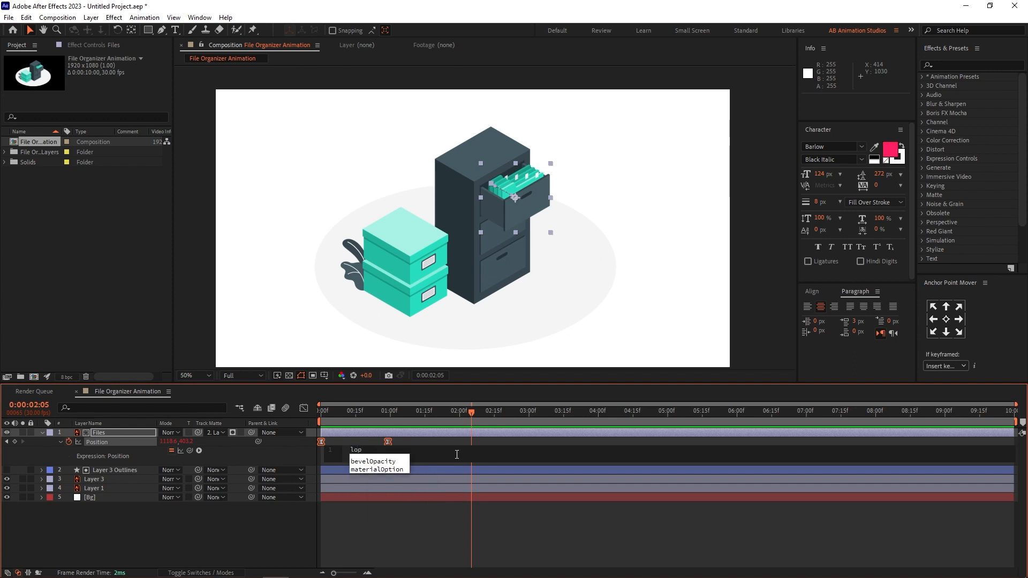
key("BackSpace")
type("op")
key("Down")
key("Down")
key("Return")
- Use 'pingpong' as the loop type in the Position expression, apply it, and preview the drawer animation from the start
type("'")
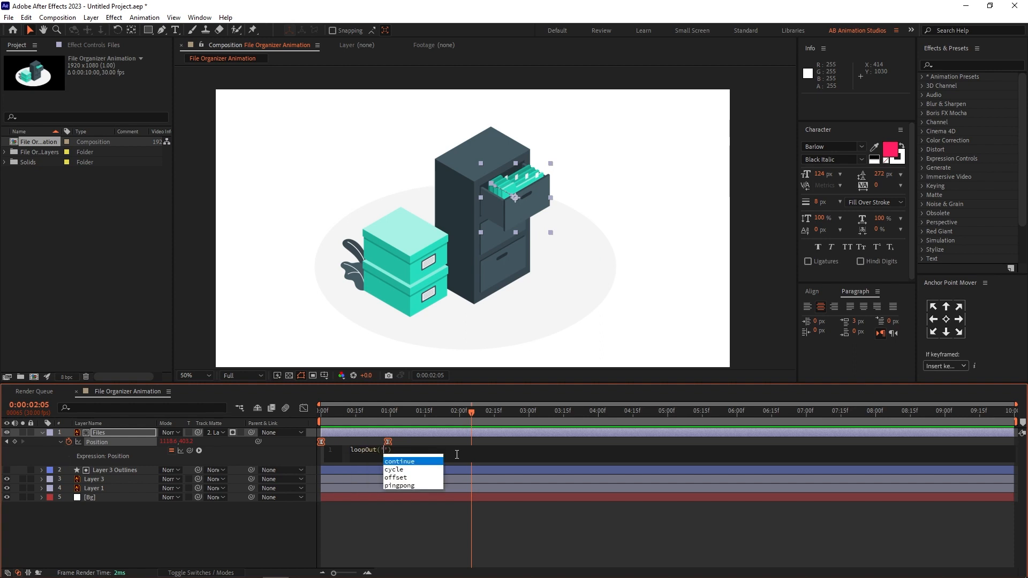
key("Down")
key("Down")
key("Down")
key("Return")
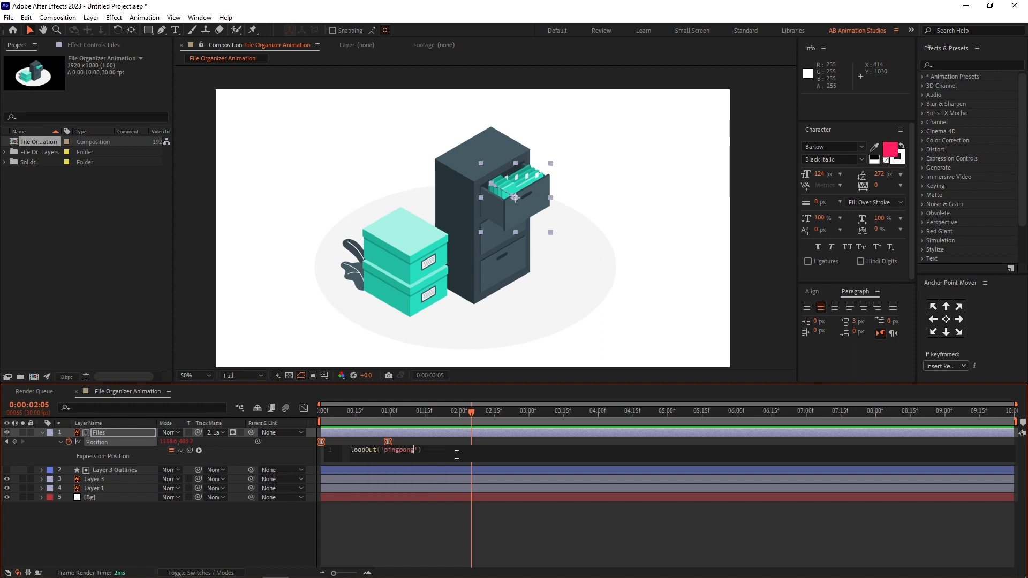
left_click(418, 528)
key("space")
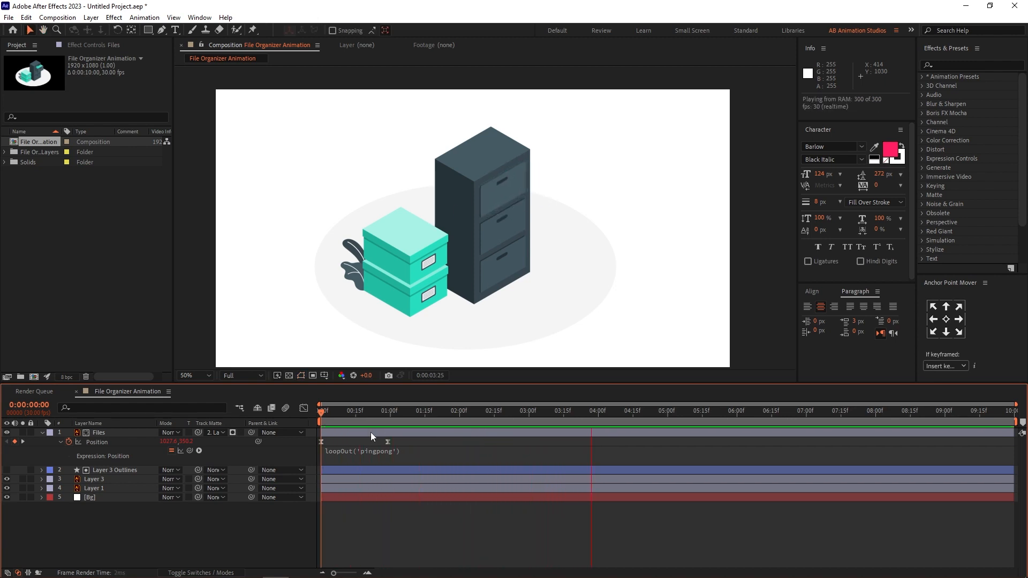
key("space")
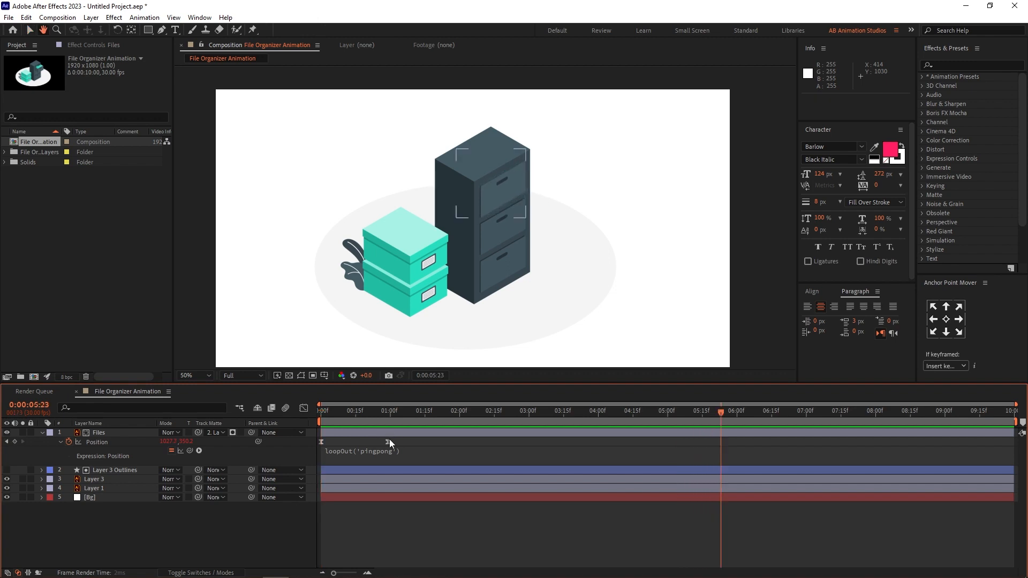
- Slow the drawer by moving the Files layer's second Position keyframe to about 2 seconds, and preview the composition at 25% magnification
left_click_drag(387, 442, 458, 443)
key("space")
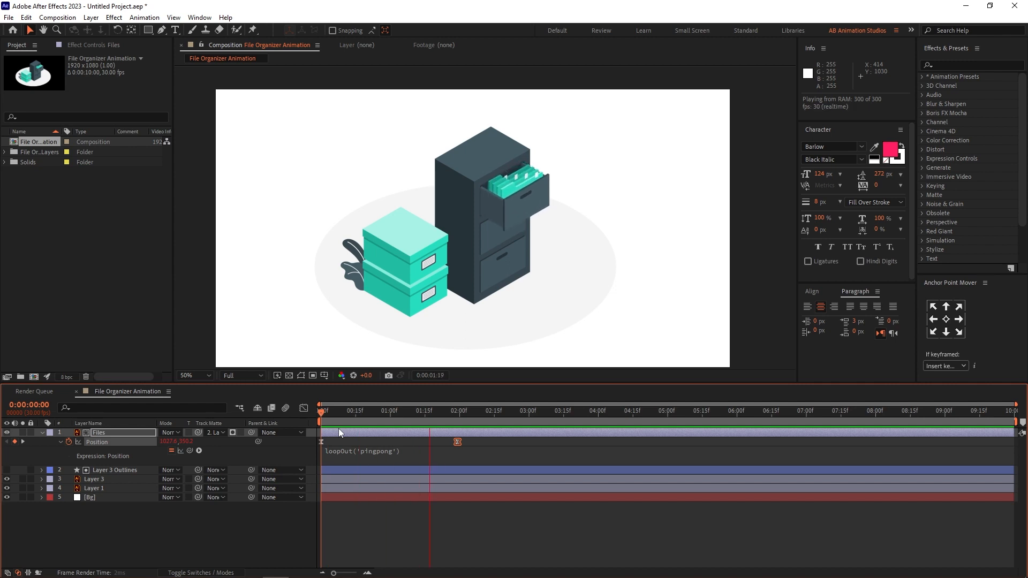
scroll(448, 298, "down", 2)
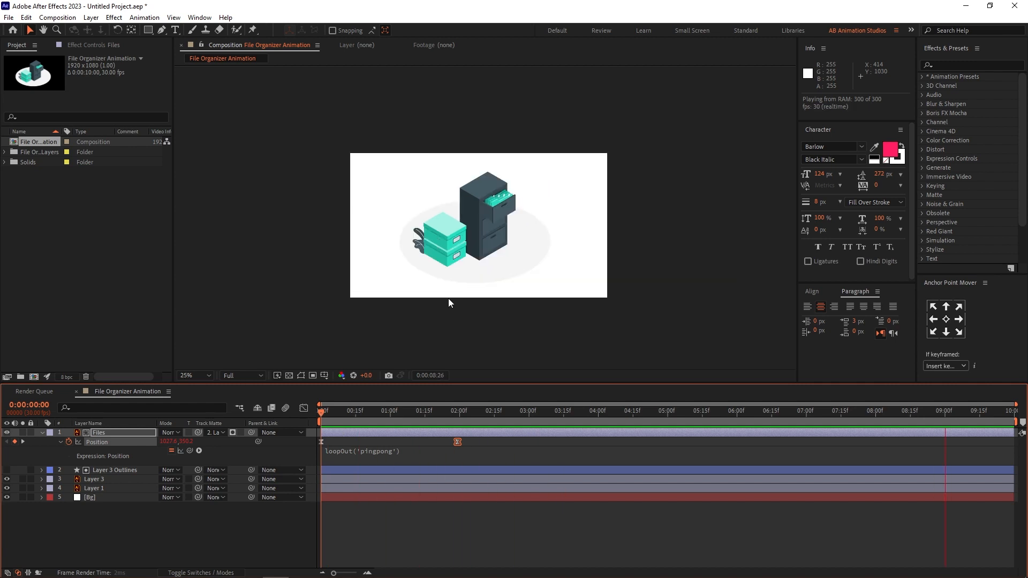